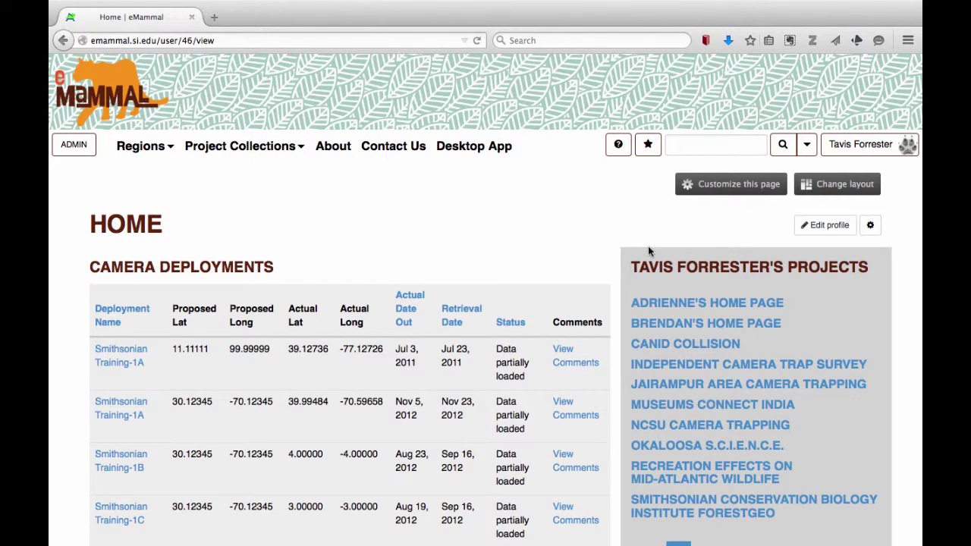
Step: Go to the next page of the projects list and open TAVIS' HOME PAGE
scroll(825, 464, down, 1)
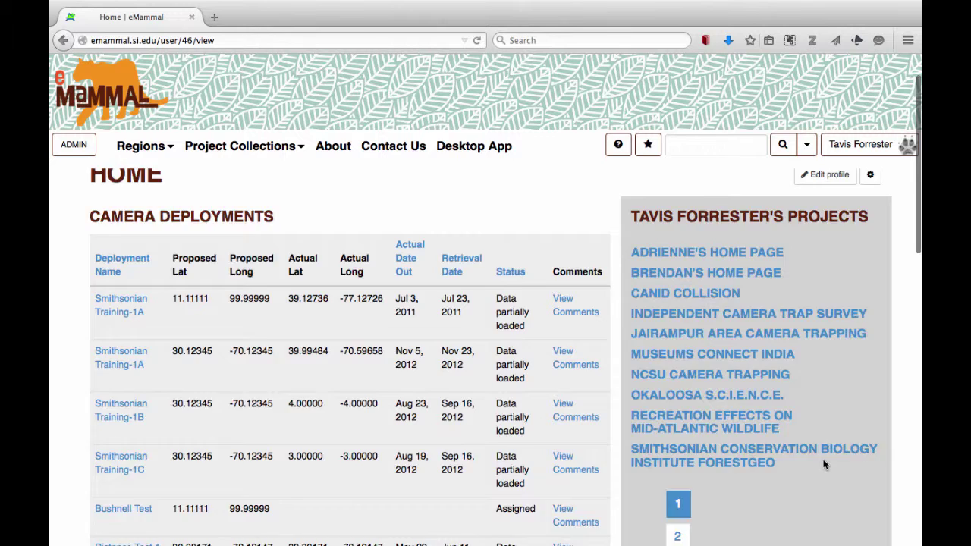
scroll(824, 464, down, 2)
click(689, 531)
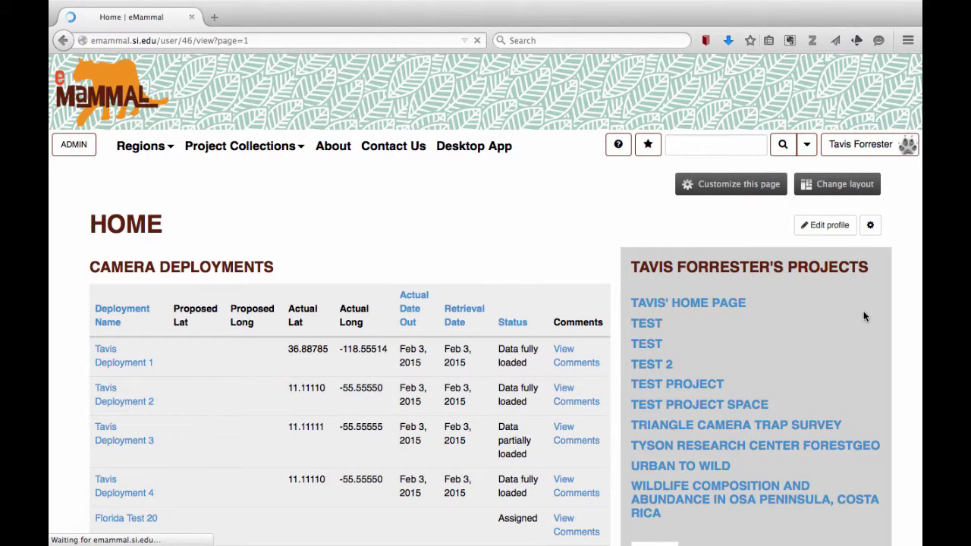
click(722, 305)
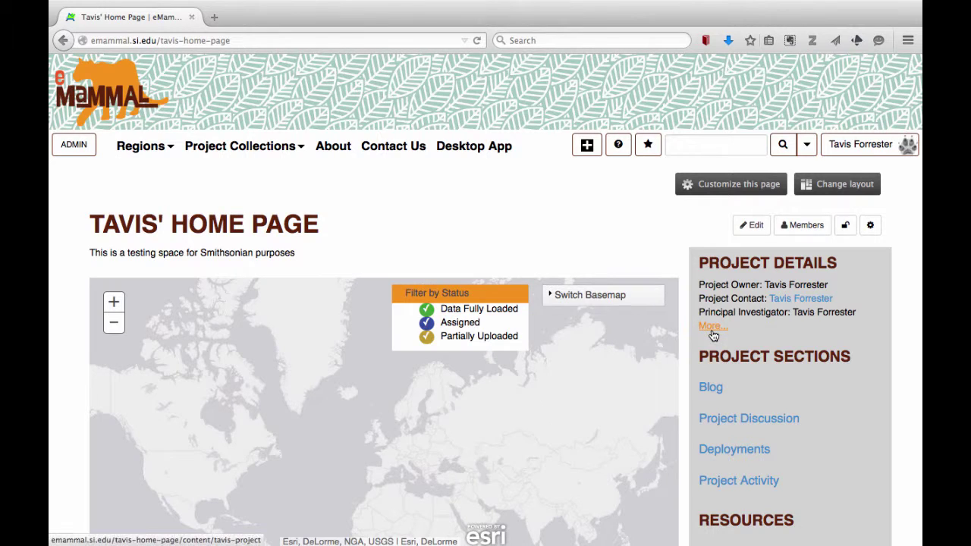
Step: Open the project's full details page via More... and switch it to edit mode
click(712, 327)
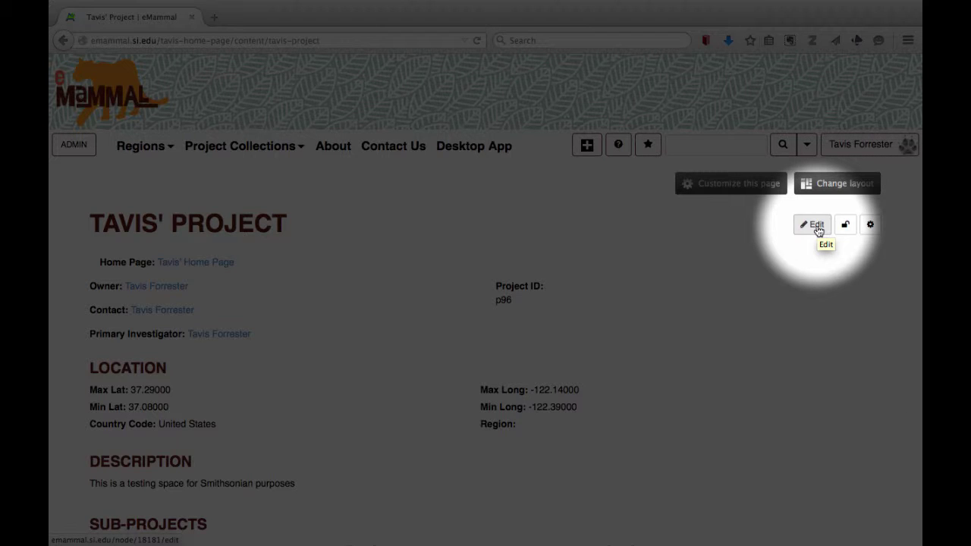
click(815, 226)
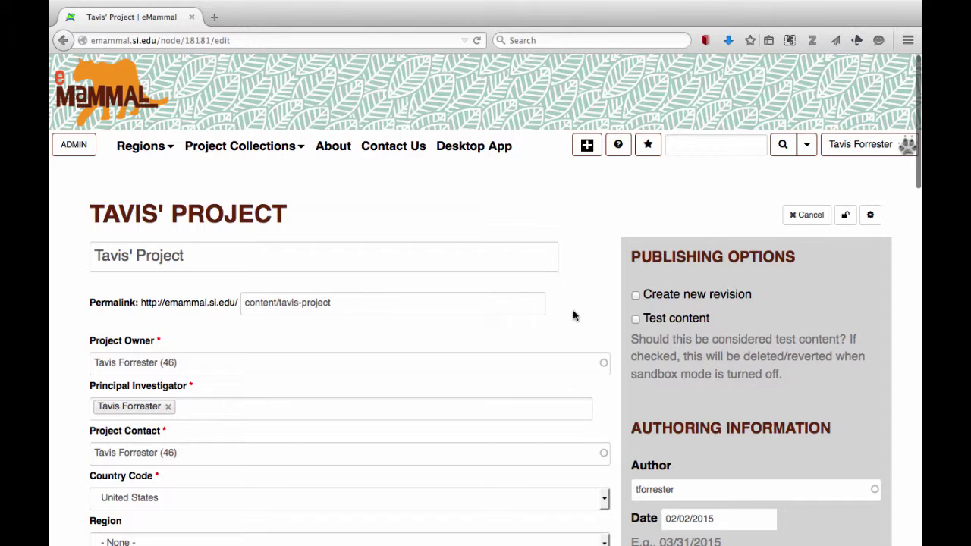
Step: Check the Title, Project Owner, Principal Investigator and Contact fields unchanged, then scroll to Sub-Projects
drag(198, 256, 82, 258)
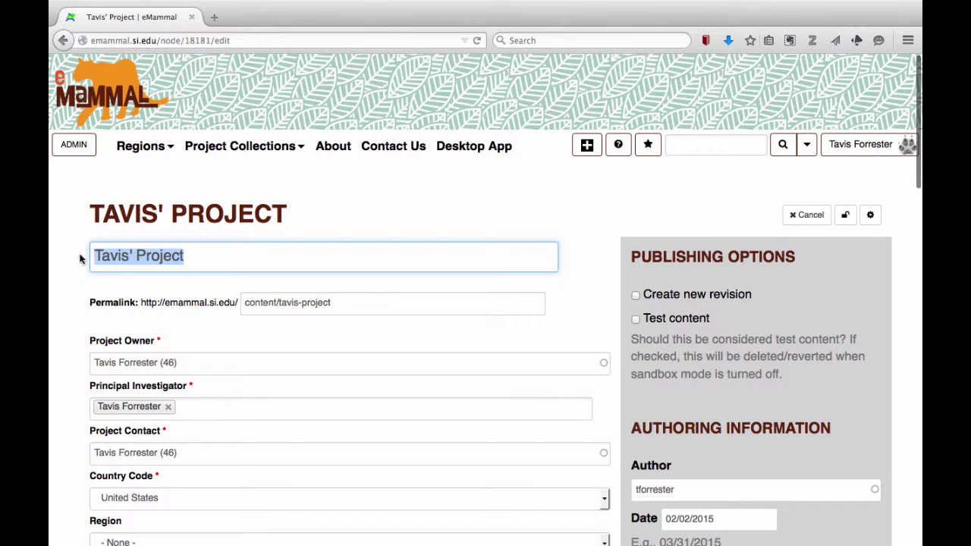
click(160, 367)
drag(185, 365, 88, 356)
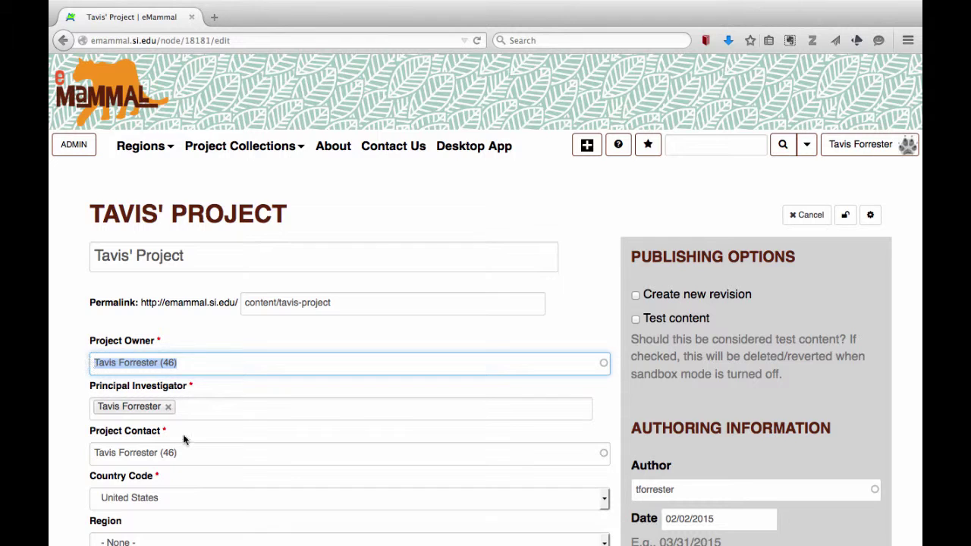
click(185, 408)
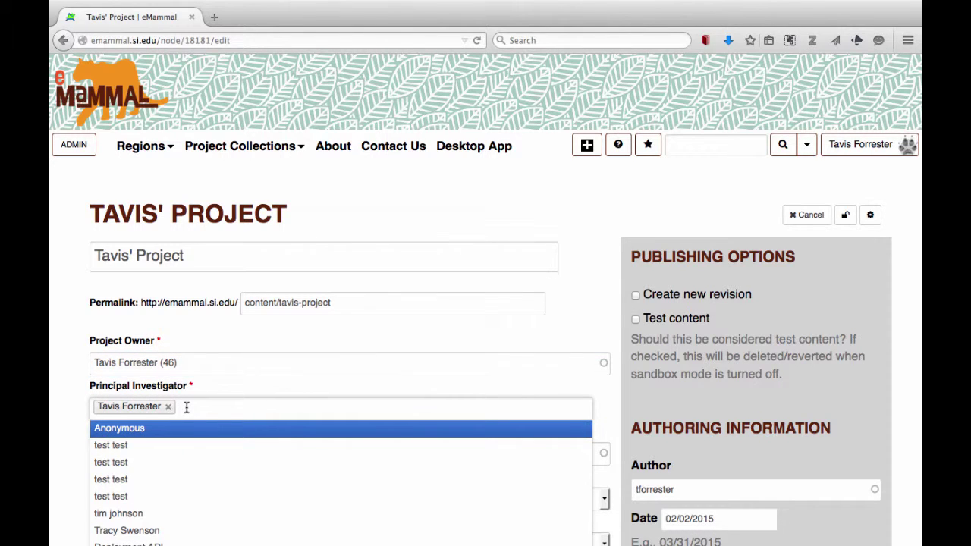
click(73, 411)
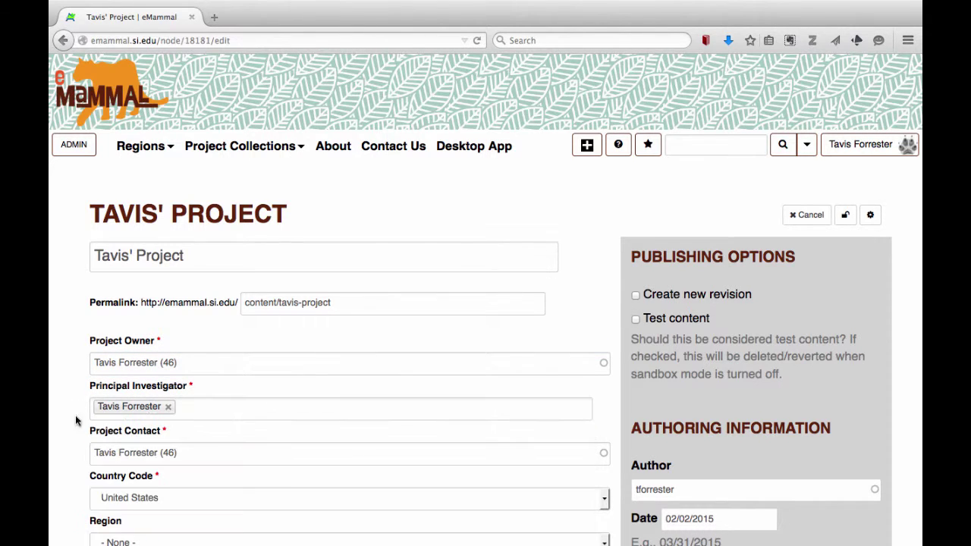
click(190, 461)
drag(190, 461, 71, 456)
scroll(71, 455, down, 2)
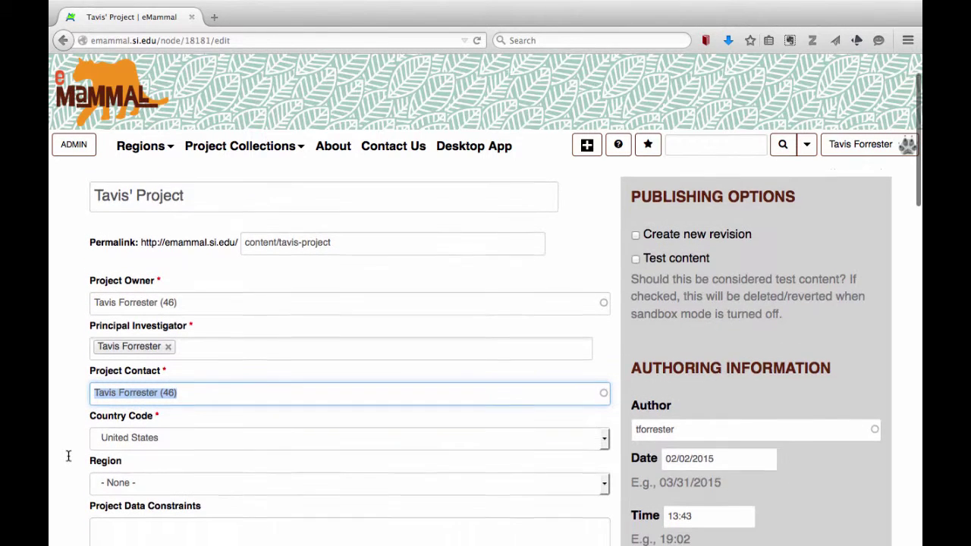
scroll(68, 455, down, 5)
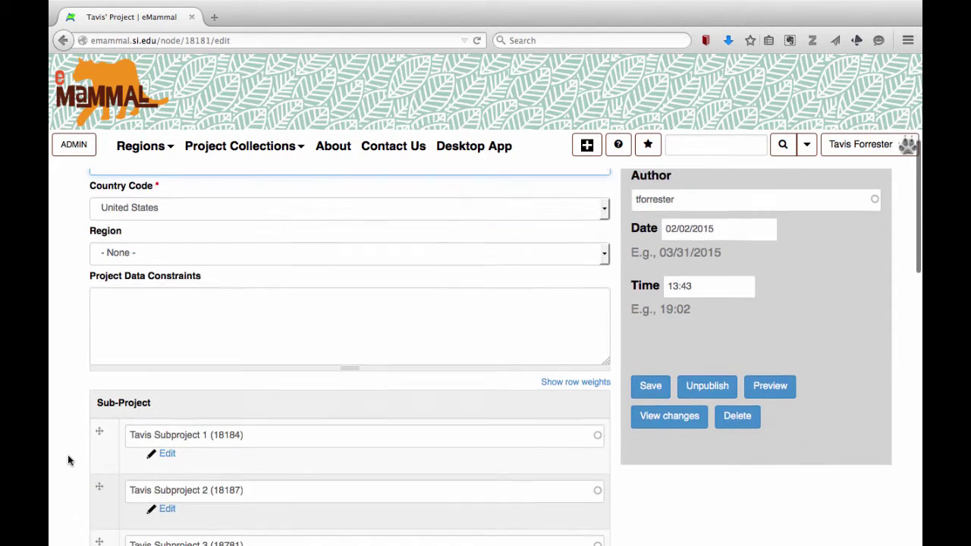
scroll(69, 456, down, 5)
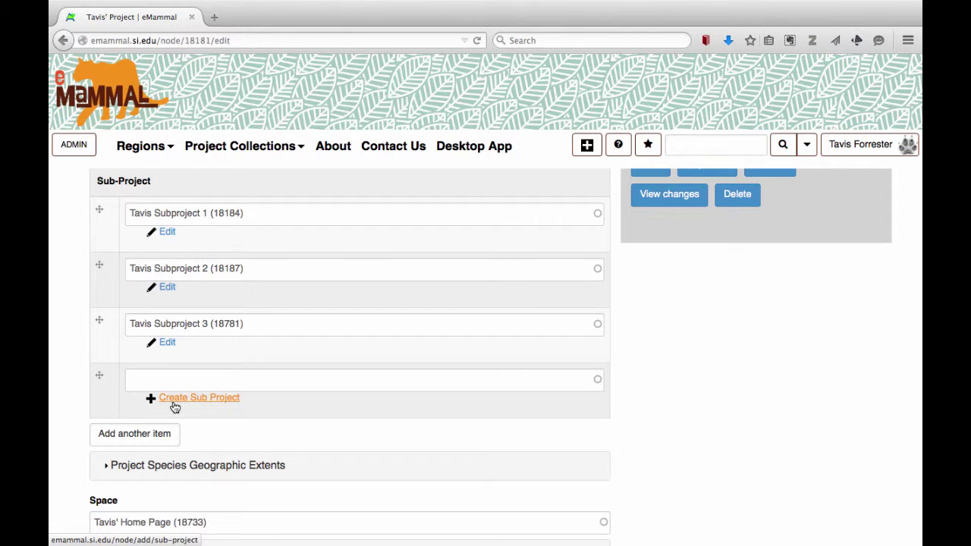
Step: Start a new sub-project titled 'Tavis Sub-project 3'
click(174, 407)
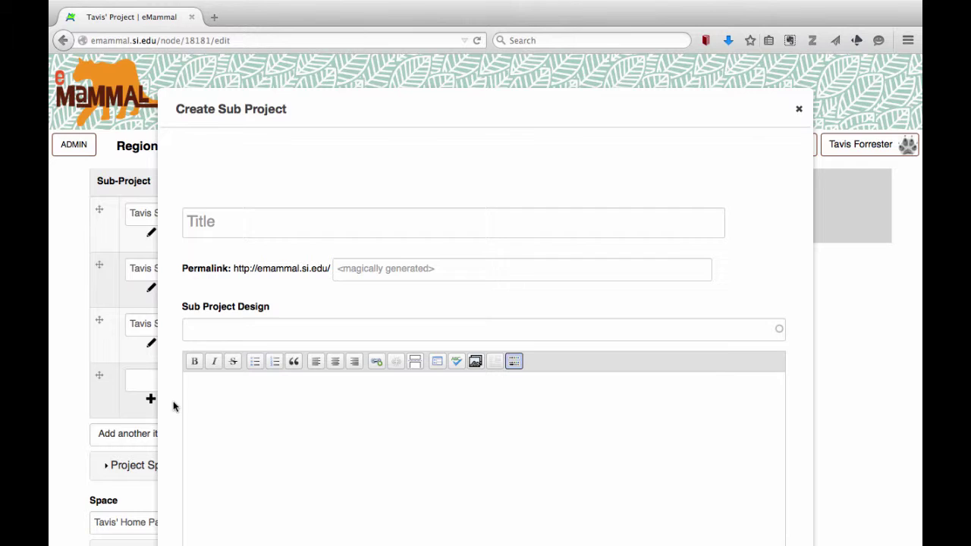
click(221, 224)
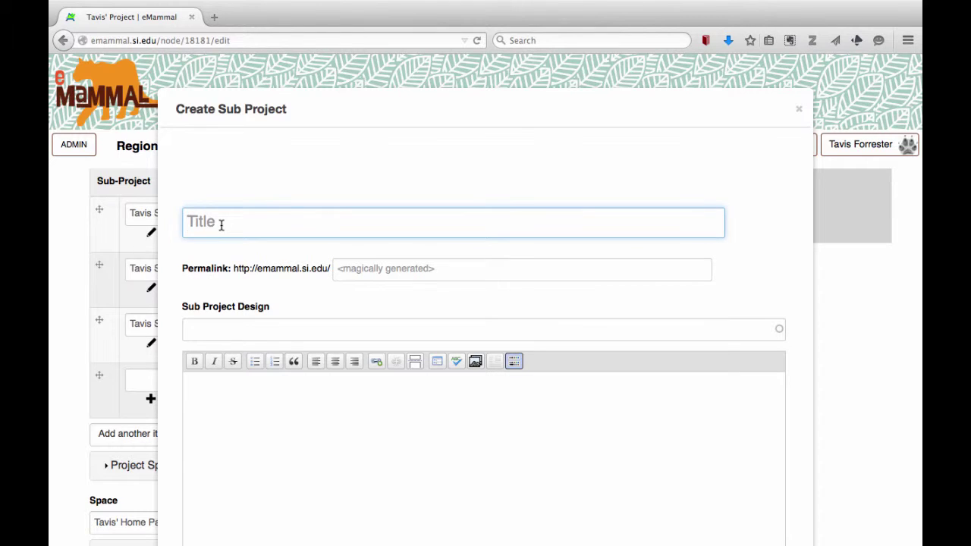
text(Tavis Sub)
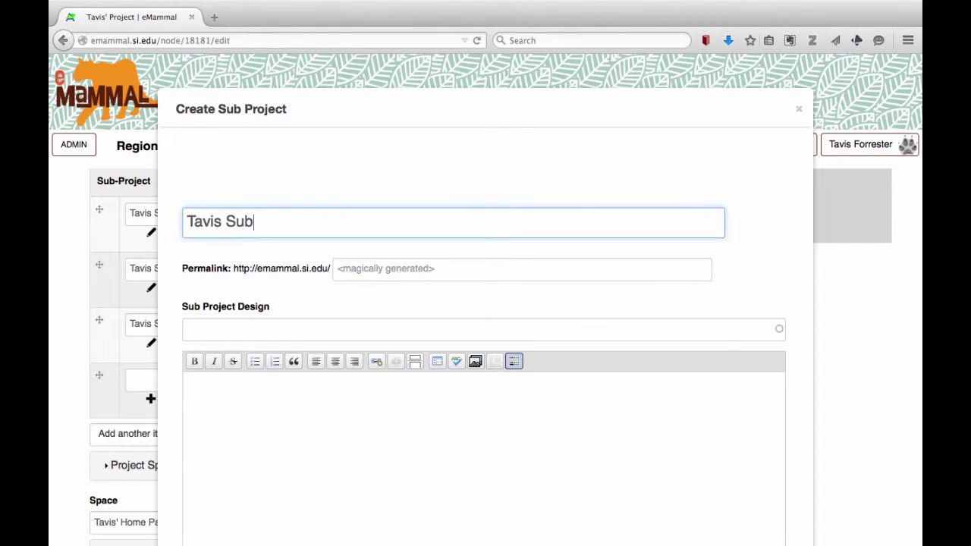
text(-project 3)
Step: Leave the design field empty and expand the sub-project's Deployments section
click(209, 330)
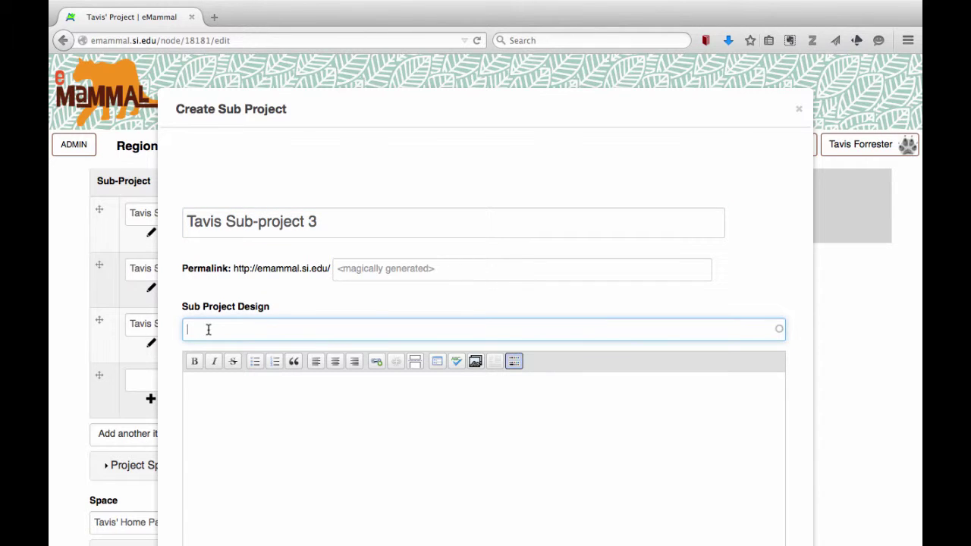
text(Ur)
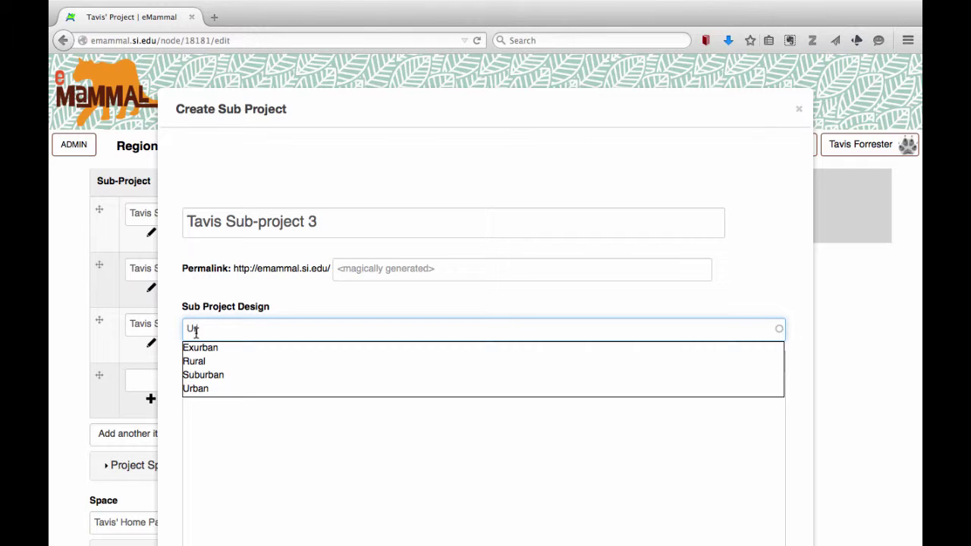
key(BackSpace)
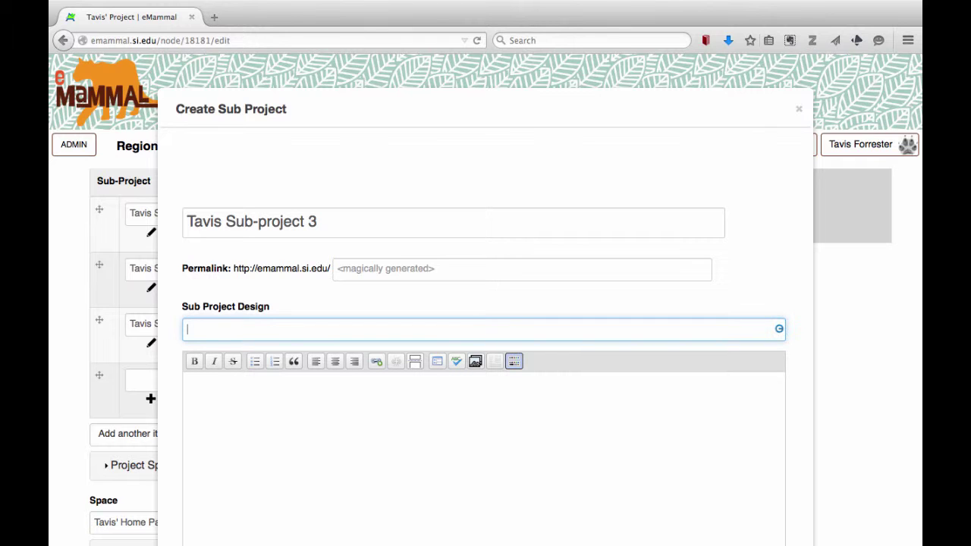
scroll(219, 416, down, 3)
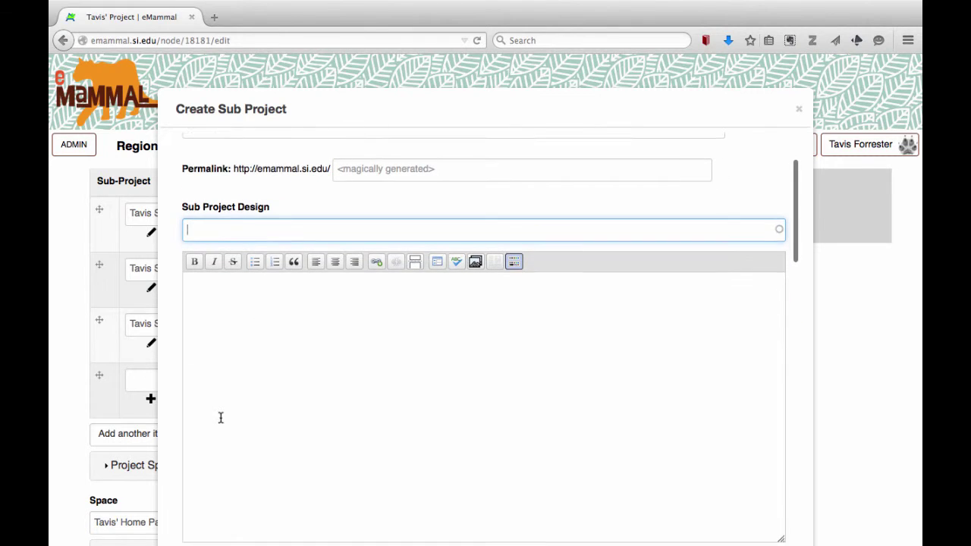
scroll(220, 418, down, 2)
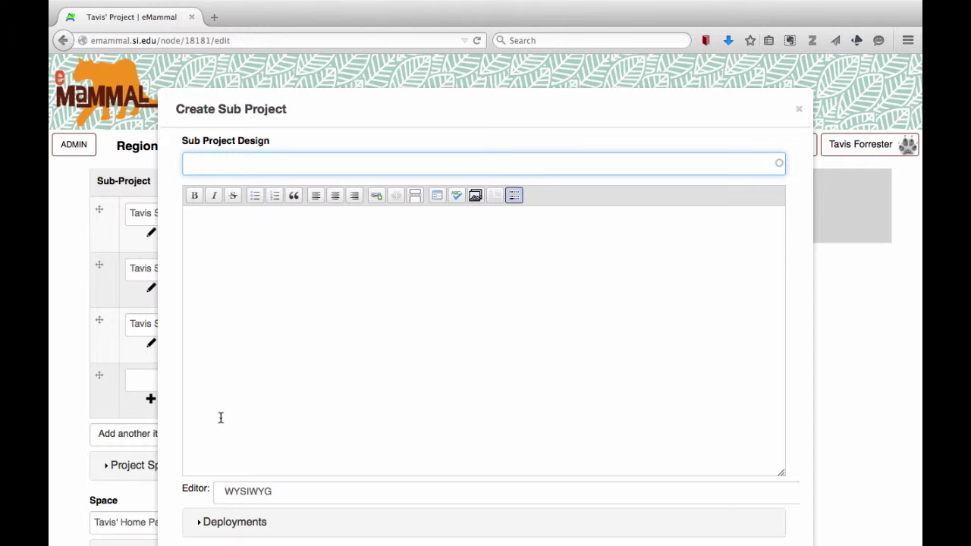
scroll(220, 417, down, 9)
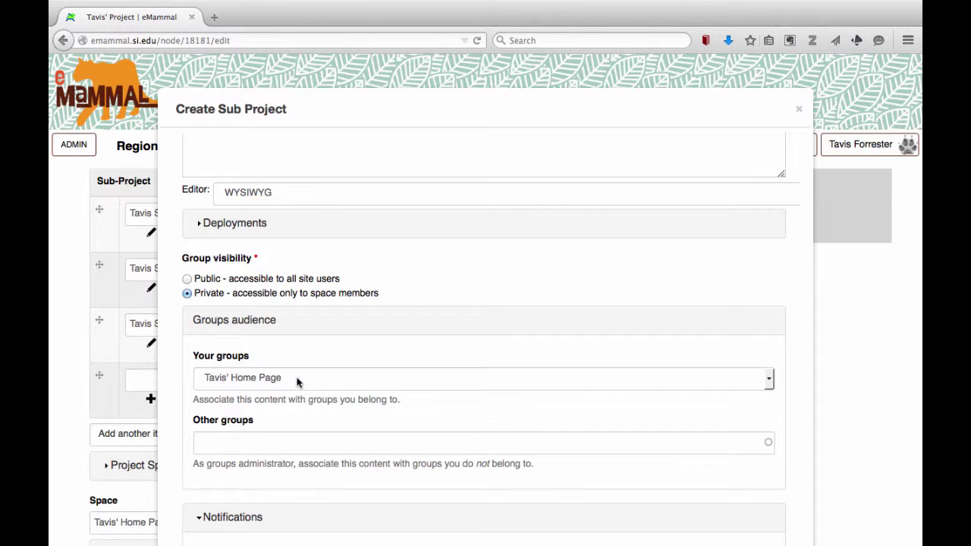
click(243, 228)
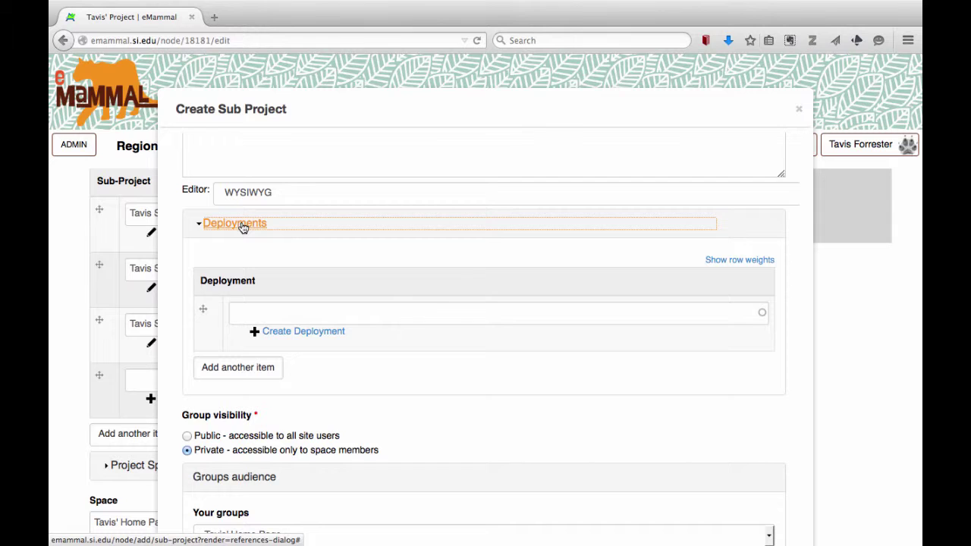
Step: Start a new deployment titled 'Tavis Deployment 20'
click(276, 334)
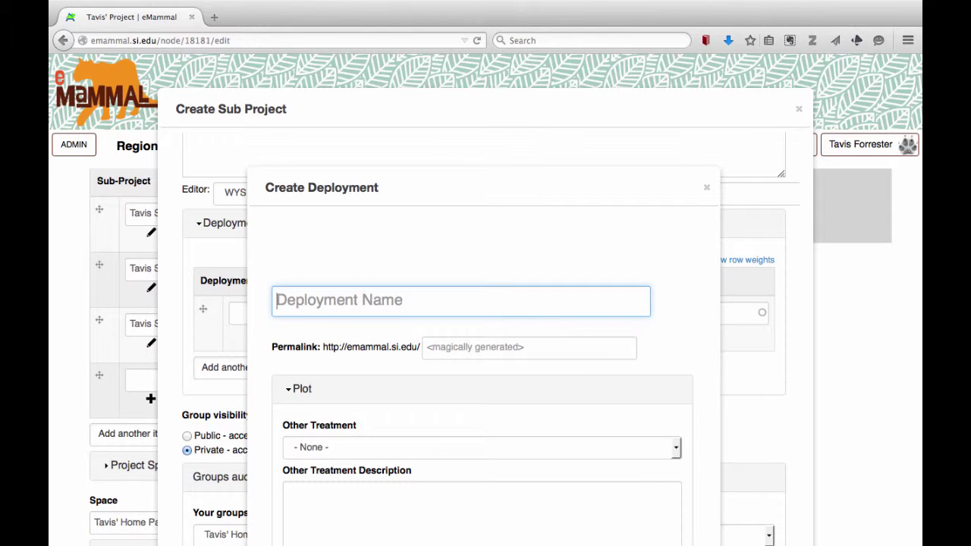
text(Tavis )
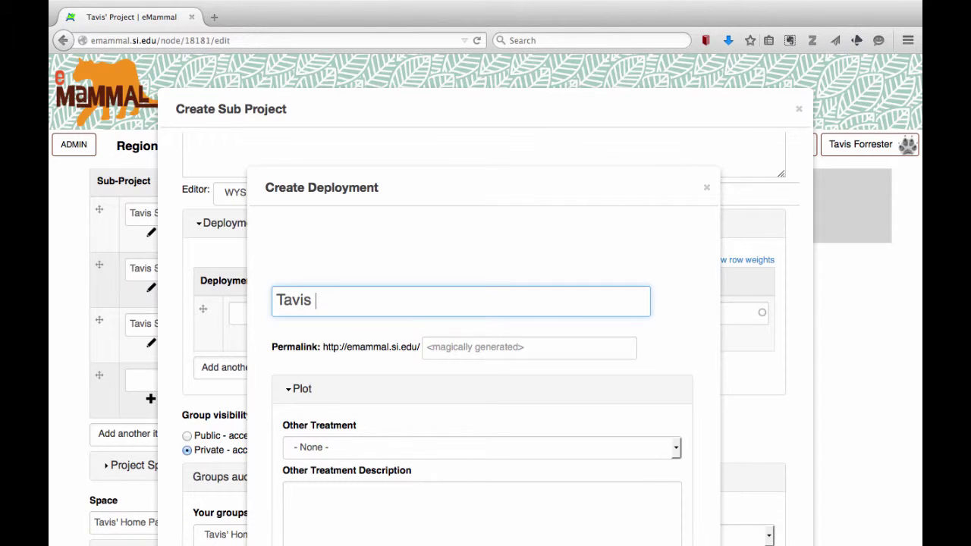
text(Deployment)
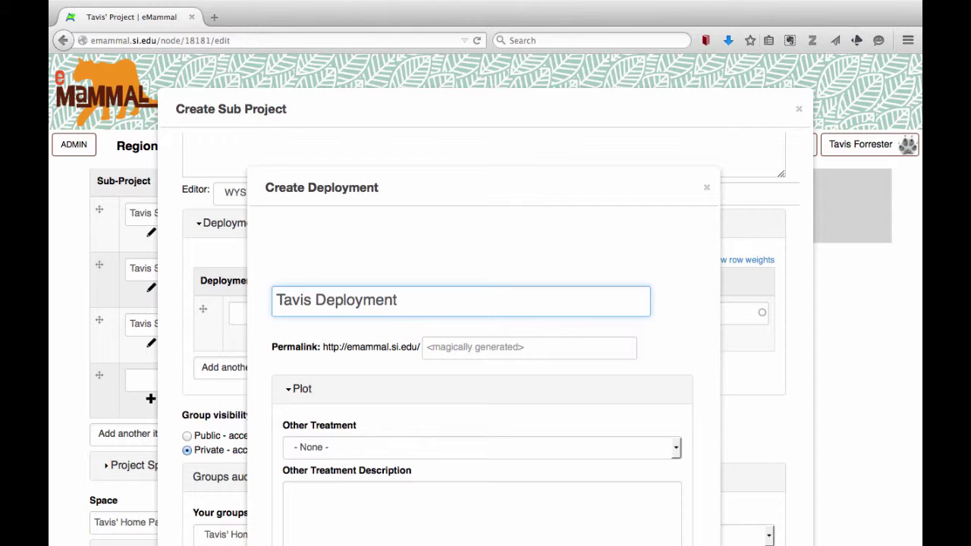
text( 20)
scroll(310, 351, down, 3)
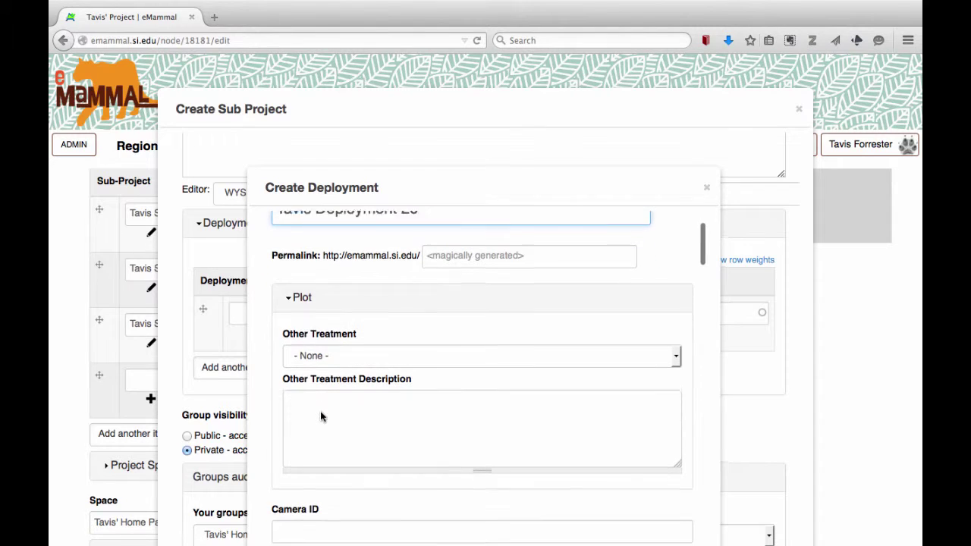
Step: Keep Other Treatment at None and bring up the deployment Status choices
click(309, 351)
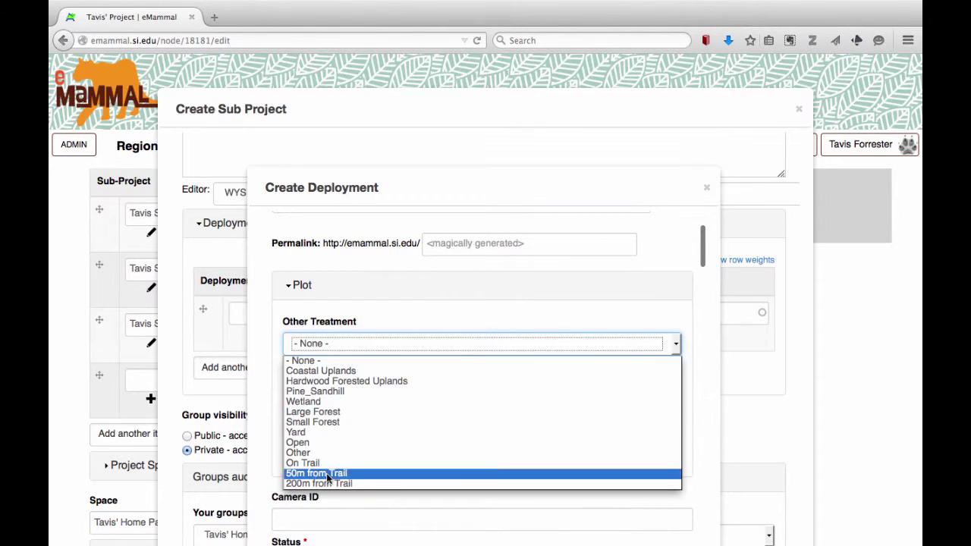
click(320, 343)
click(319, 383)
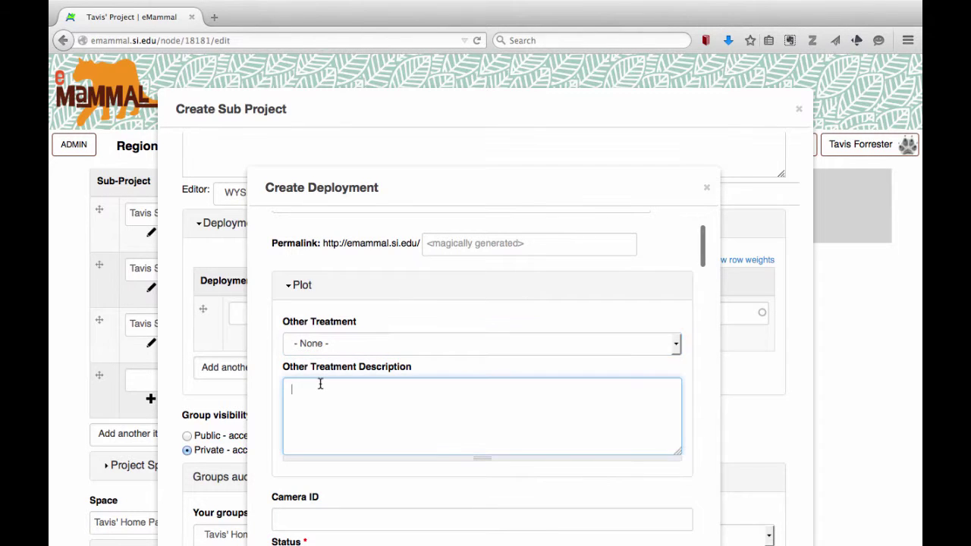
scroll(320, 397, down, 4)
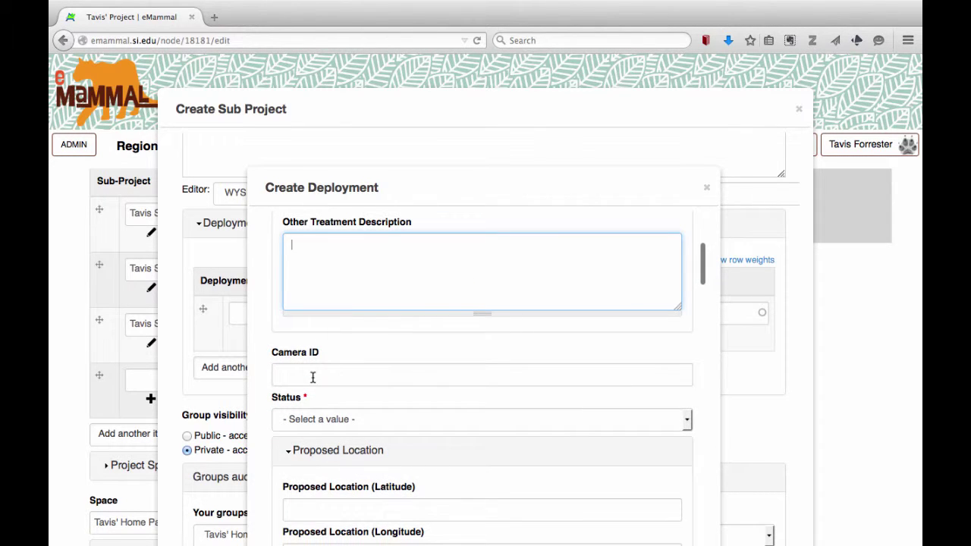
click(315, 418)
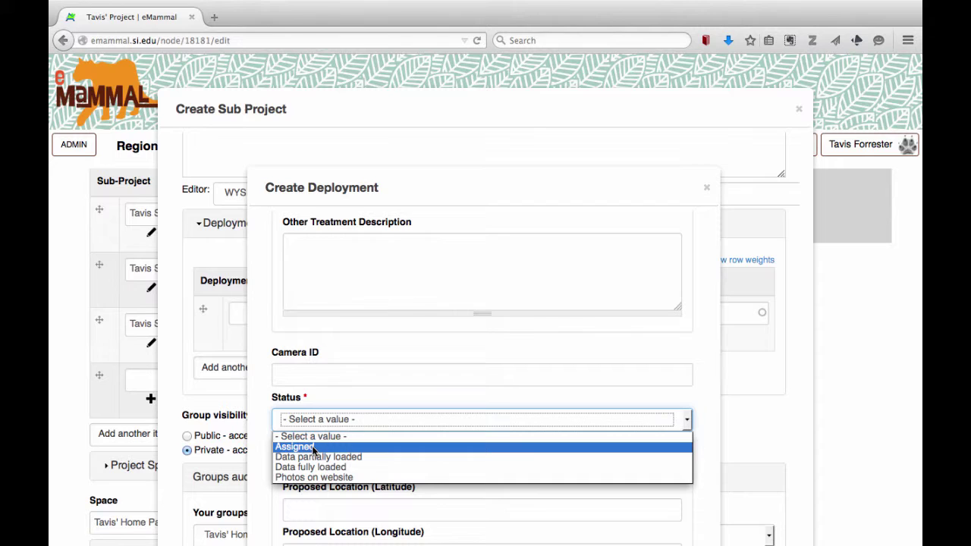
click(310, 448)
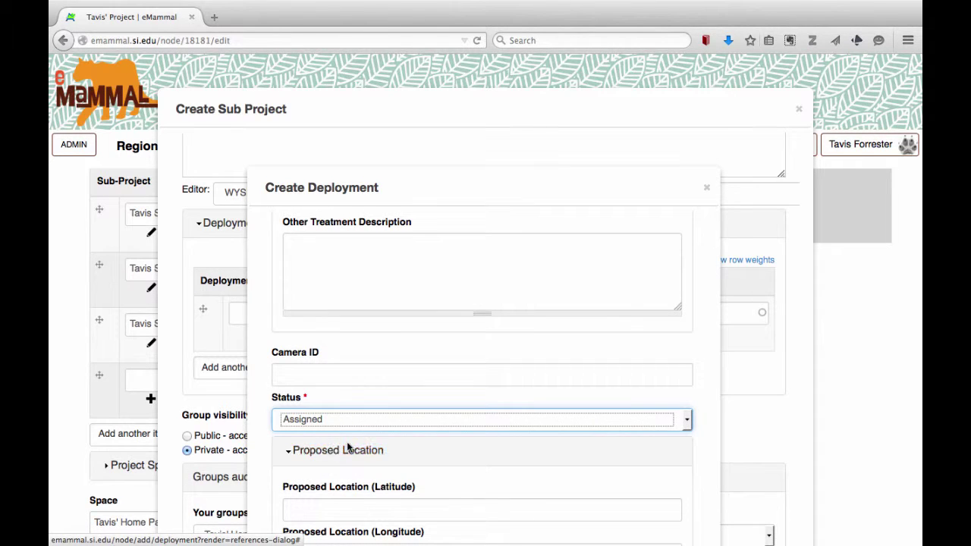
scroll(347, 445, down, 2)
scroll(347, 442, down, 2)
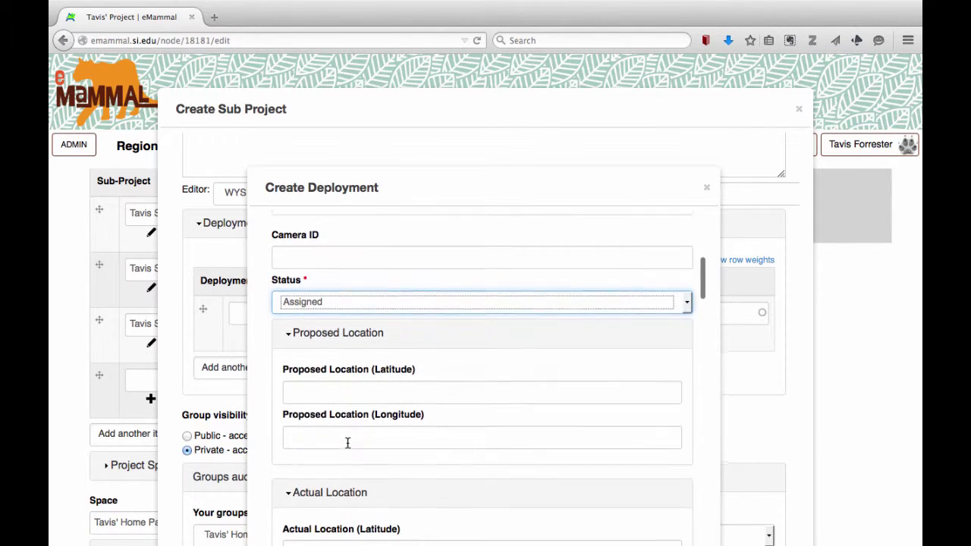
scroll(347, 447, down, 1)
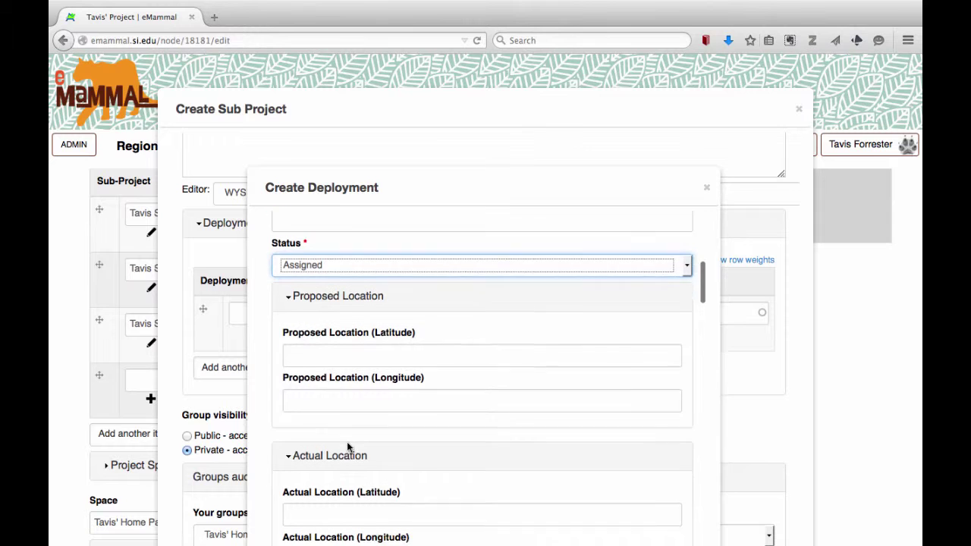
click(311, 345)
click(313, 392)
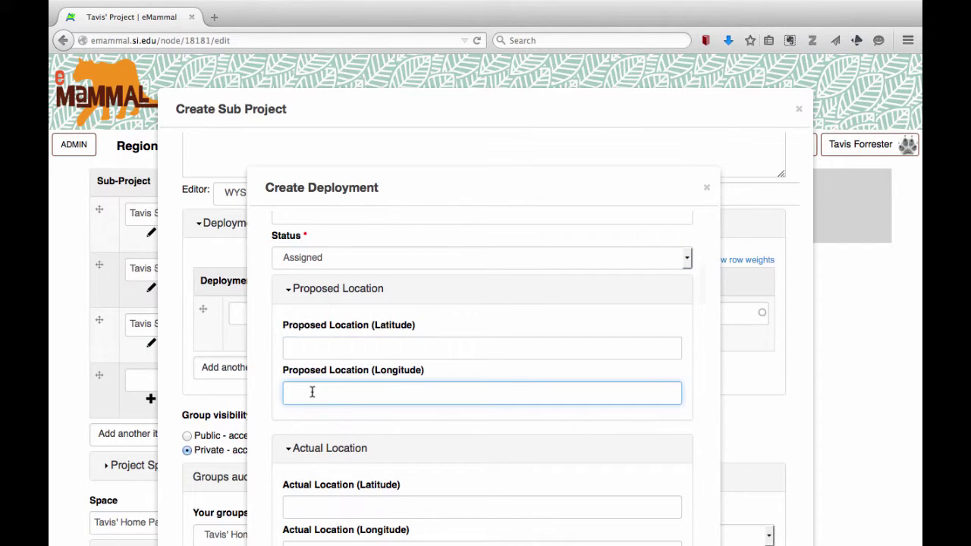
scroll(312, 392, down, 4)
scroll(312, 393, down, 2)
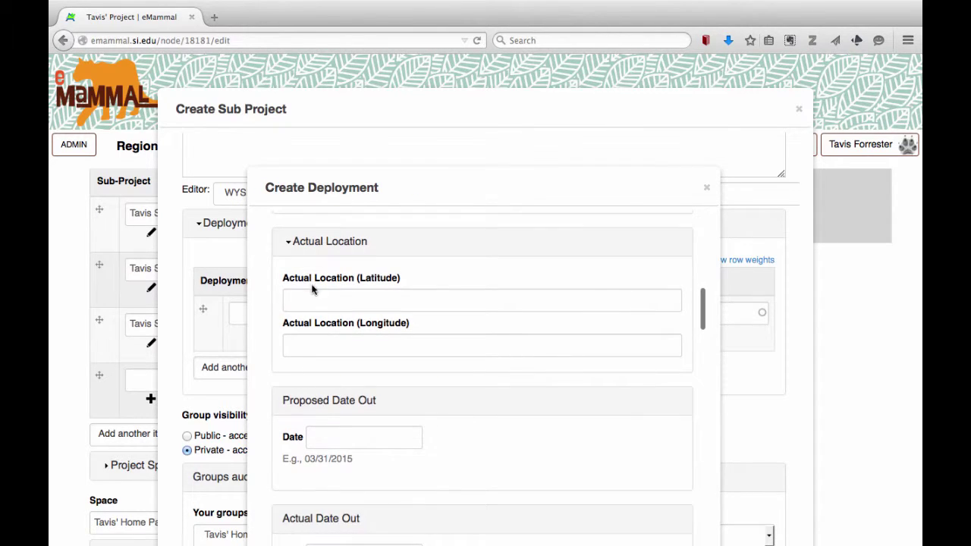
scroll(312, 414, down, 3)
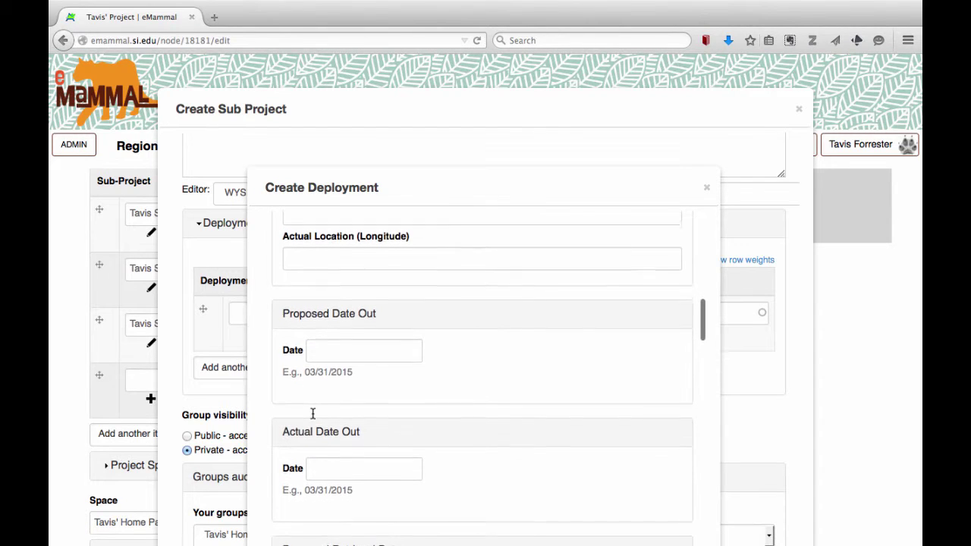
click(324, 349)
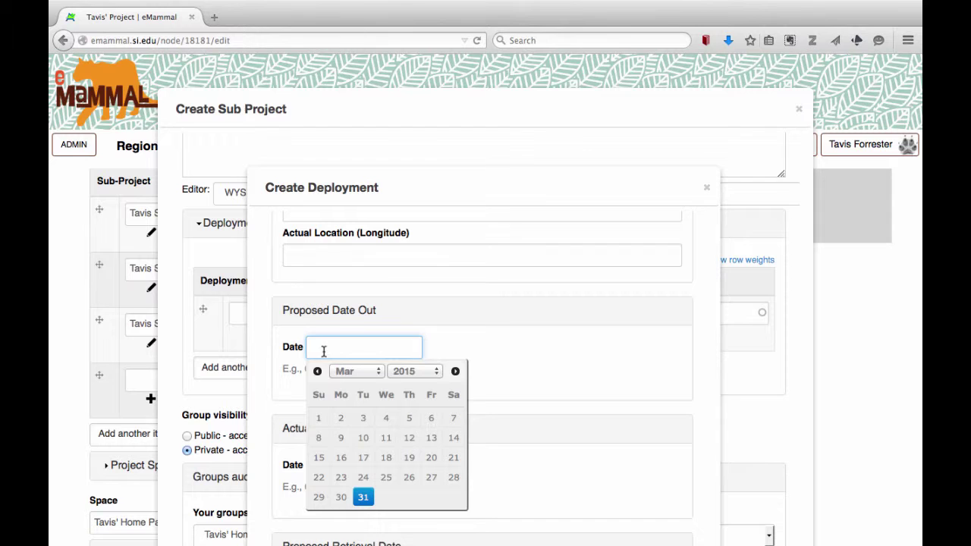
click(467, 349)
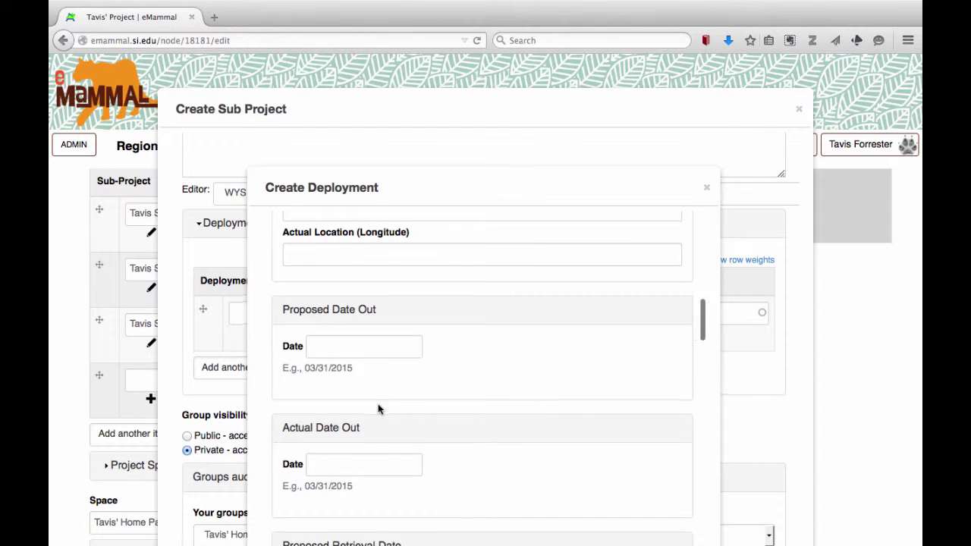
scroll(378, 408, down, 6)
scroll(378, 410, down, 2)
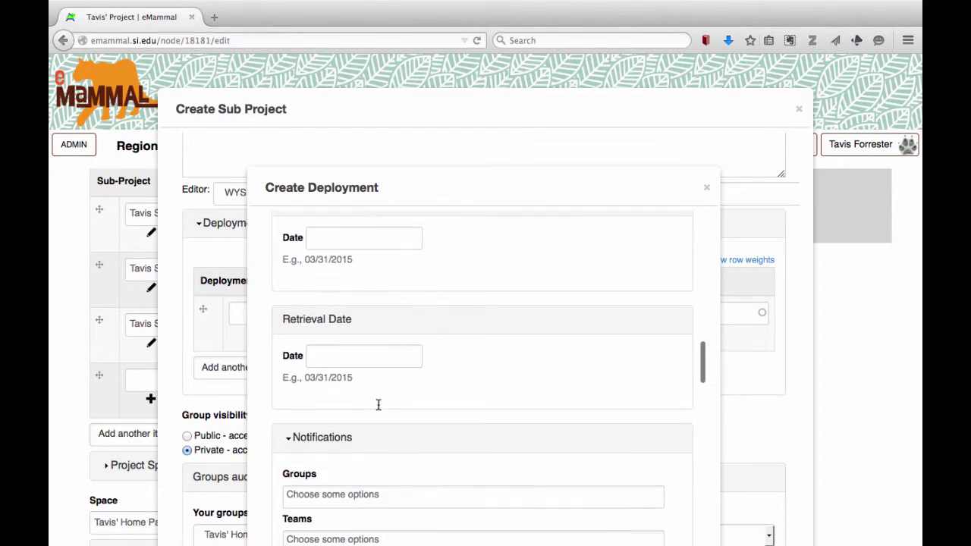
scroll(377, 409, up, 2)
click(350, 319)
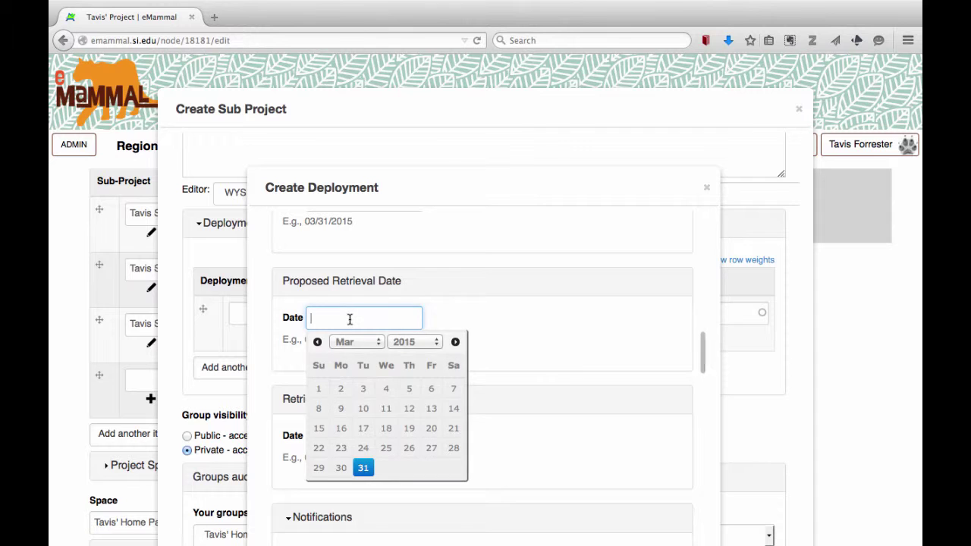
click(489, 340)
scroll(413, 425, down, 8)
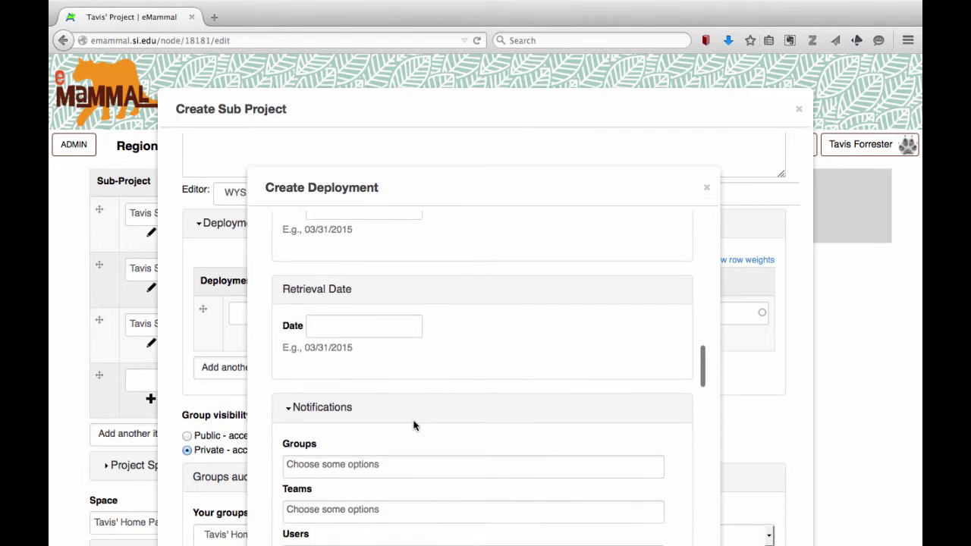
scroll(413, 425, up, 1)
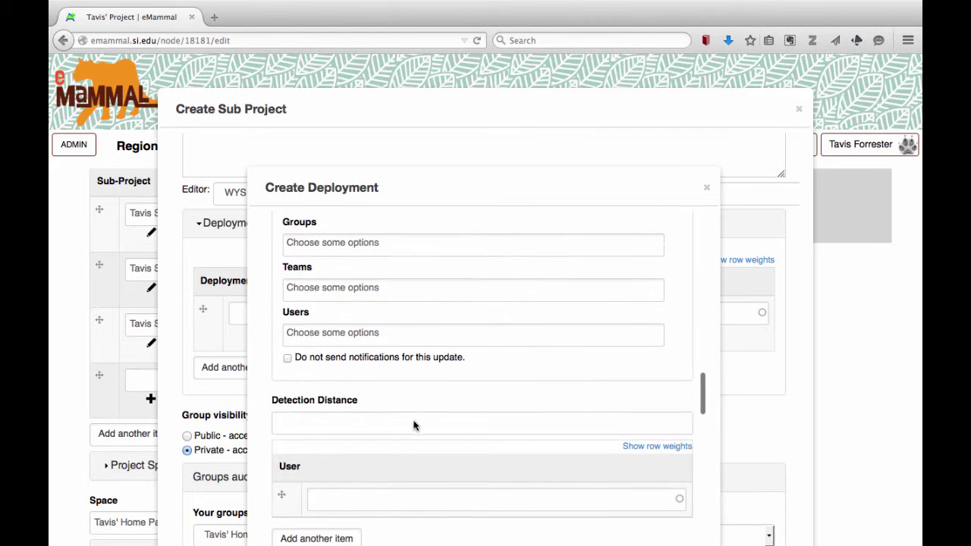
Step: Assign the 'test user' account as the deployment's first user
scroll(414, 421, up, 2)
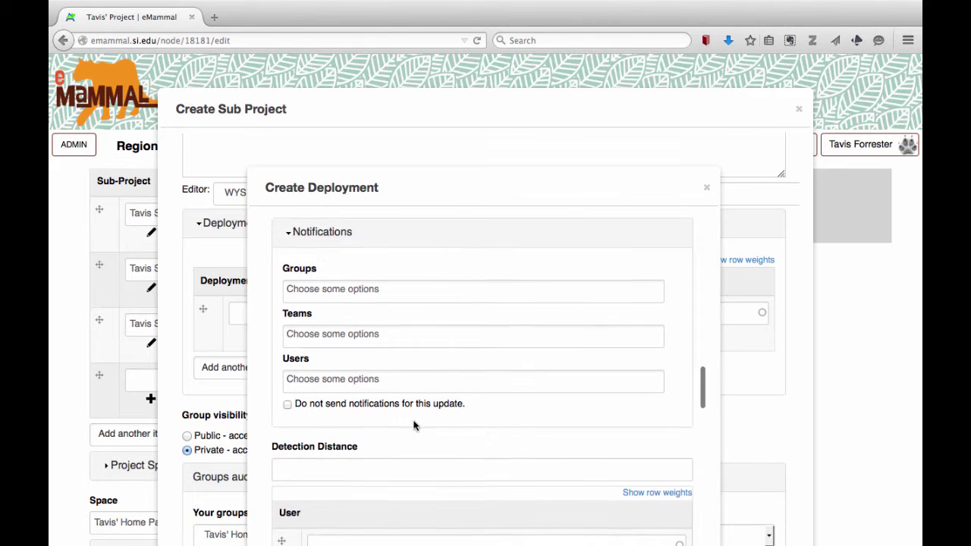
scroll(414, 426, down, 5)
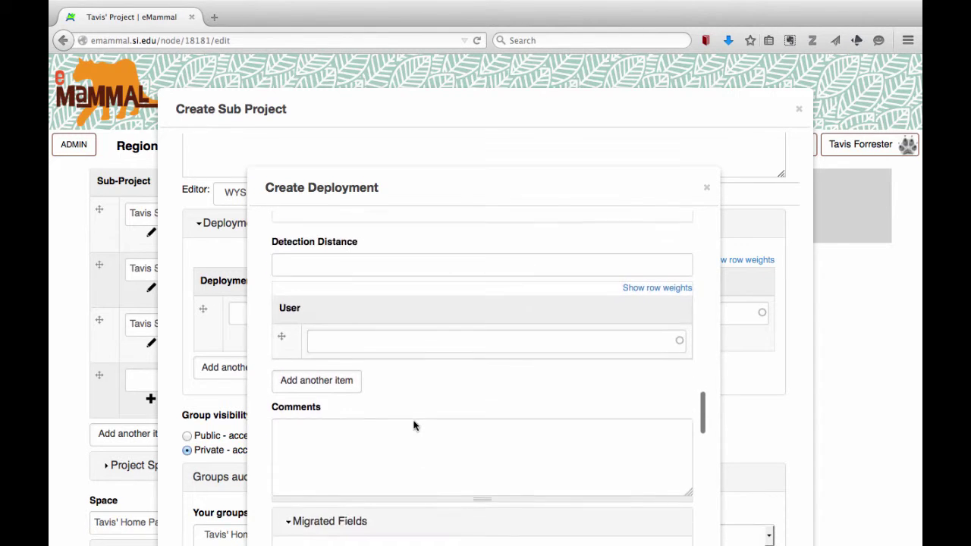
click(350, 328)
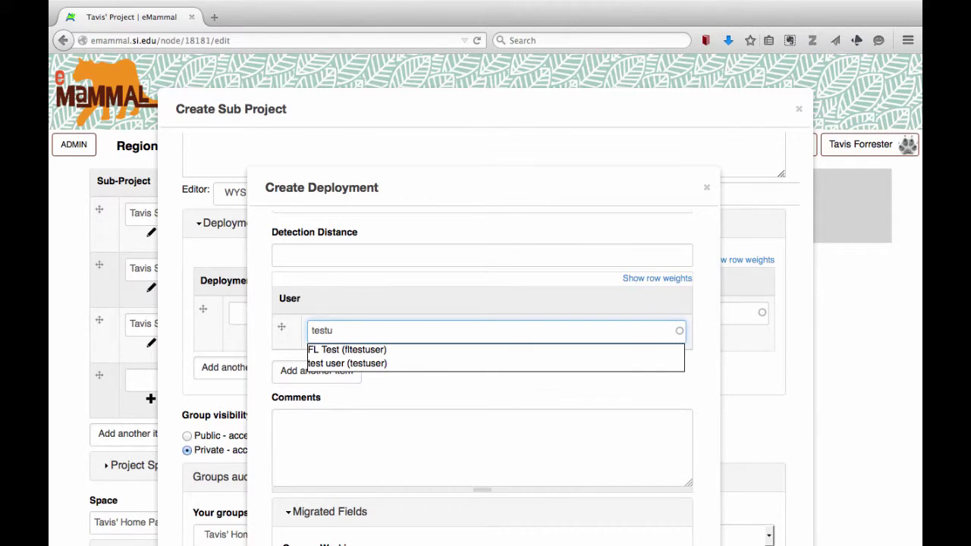
click(347, 363)
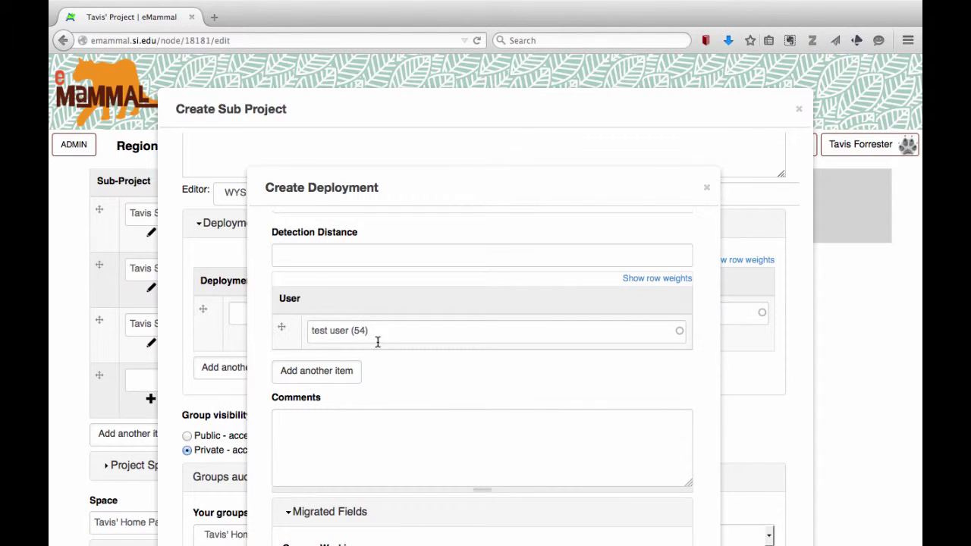
Step: Add a second user slot and pick the second project user from autocomplete
click(339, 371)
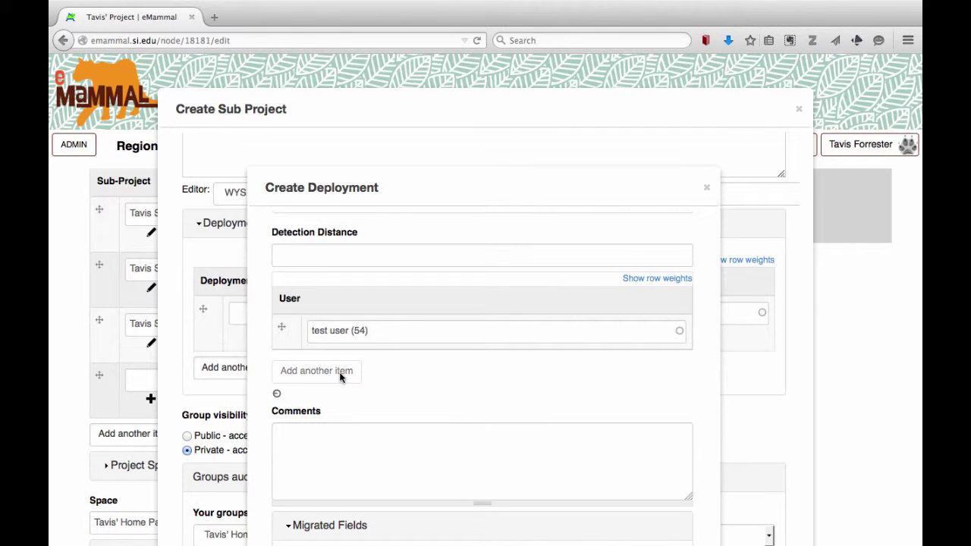
click(339, 372)
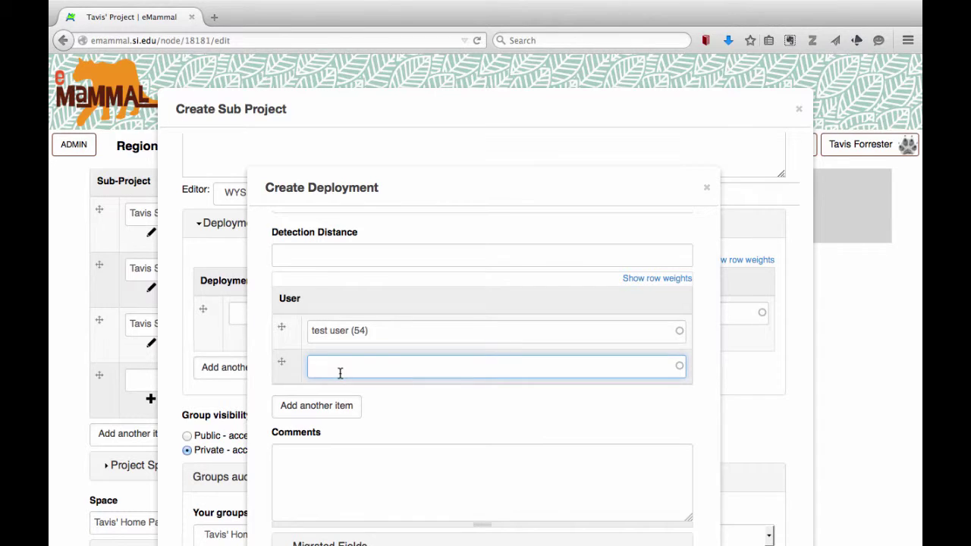
text(tavis)
click(342, 400)
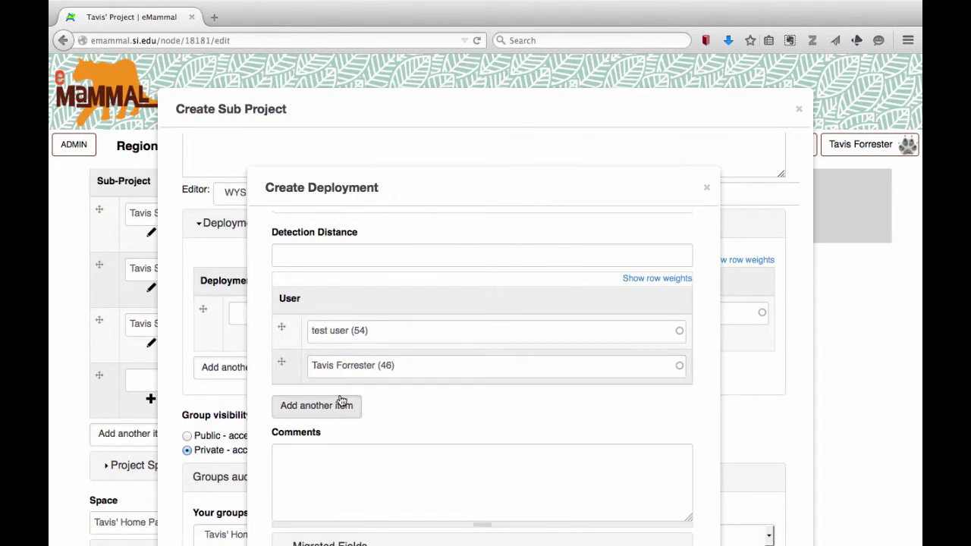
Step: Keep Bait at No Bait and Feature at Not Entered
scroll(381, 429, down, 4)
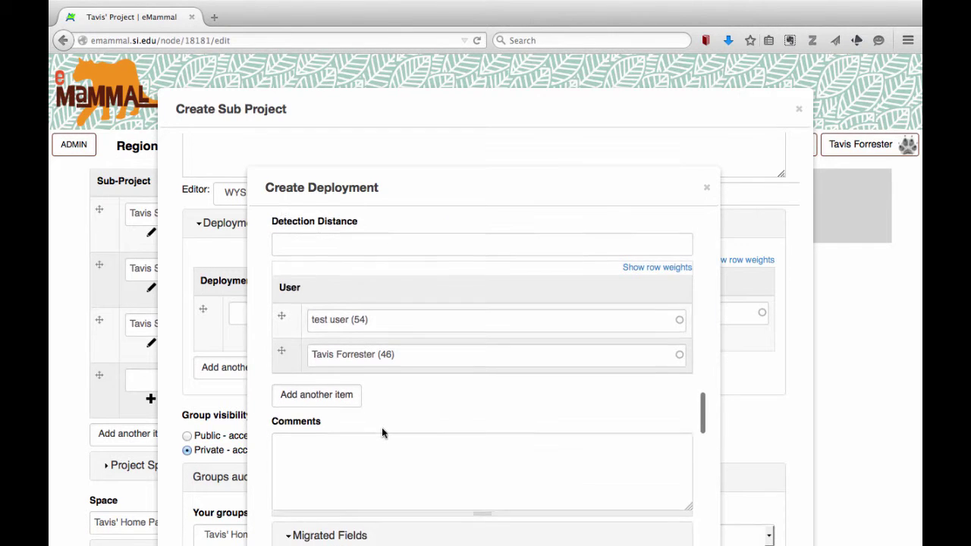
scroll(382, 428, down, 6)
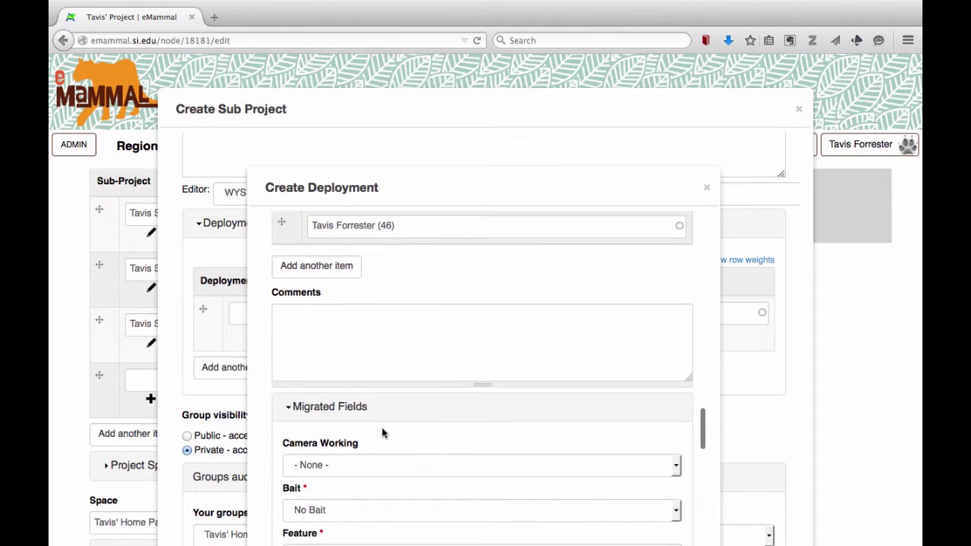
scroll(381, 429, down, 1)
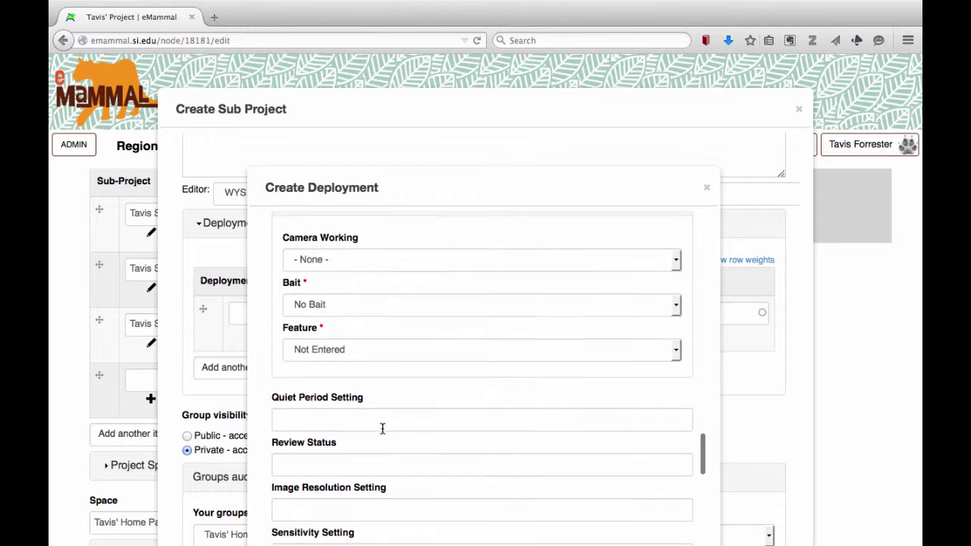
click(340, 305)
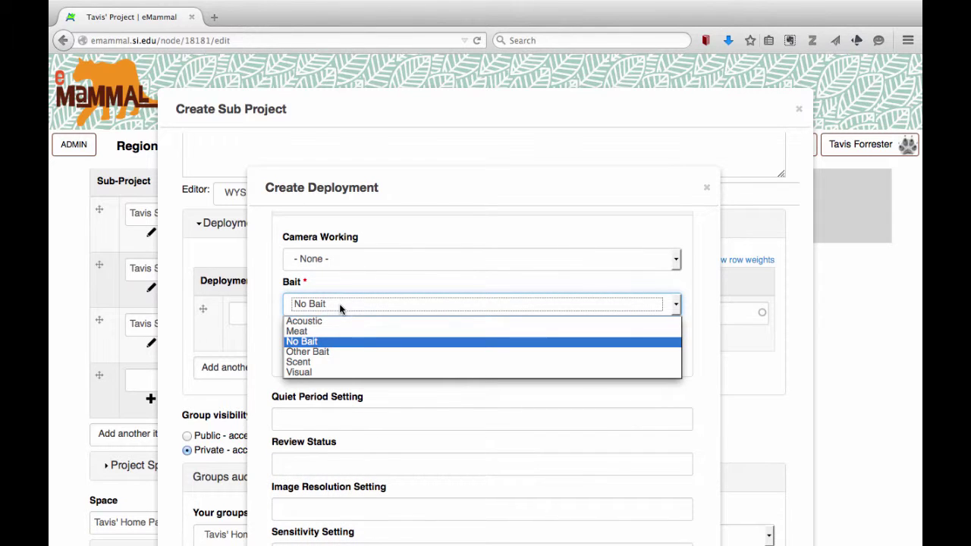
click(339, 304)
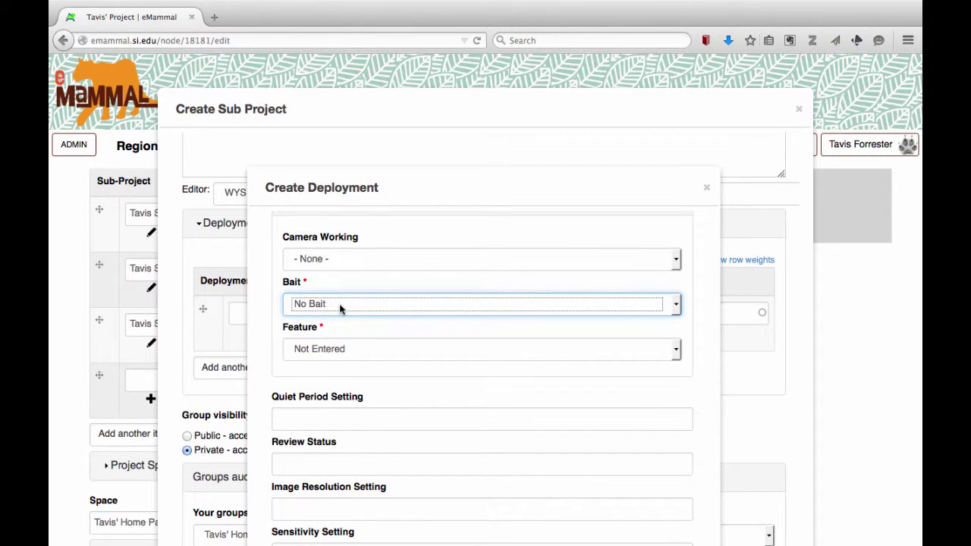
click(333, 352)
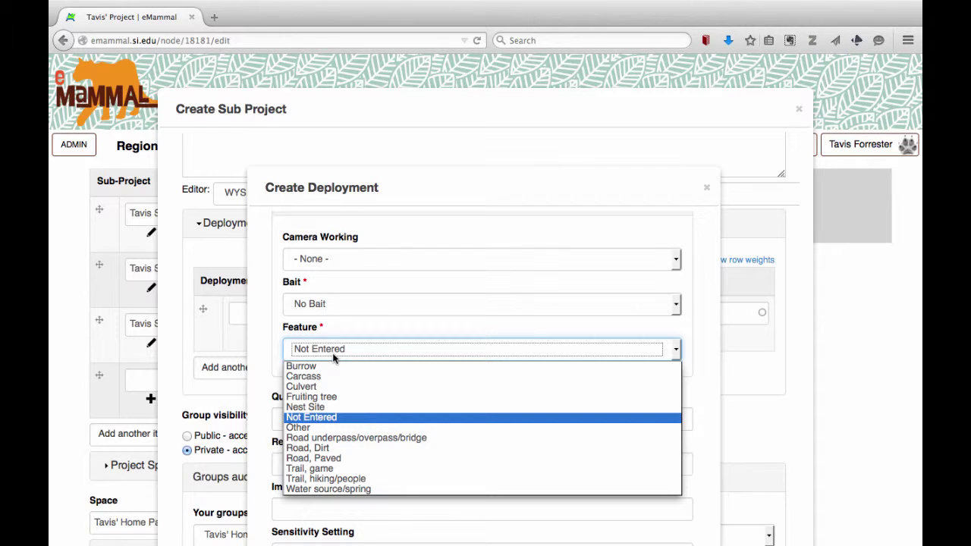
click(332, 353)
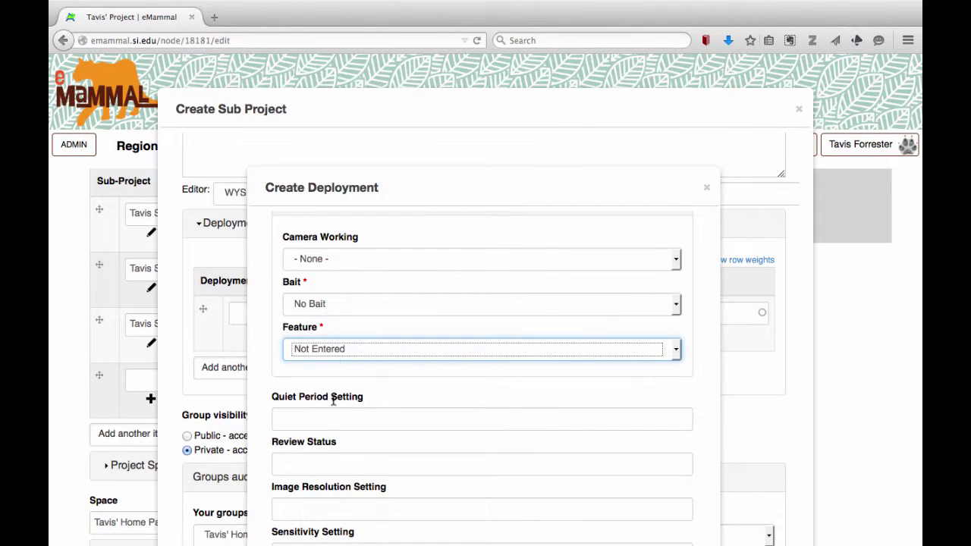
Step: Leave Sensitivity Setting at None and move down to the form's Publish button
scroll(331, 414, down, 5)
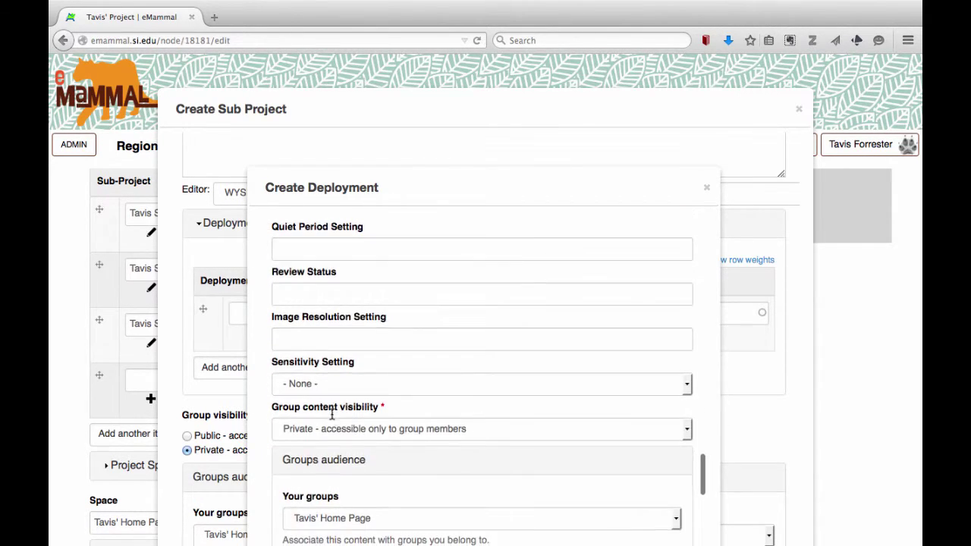
click(328, 389)
click(329, 399)
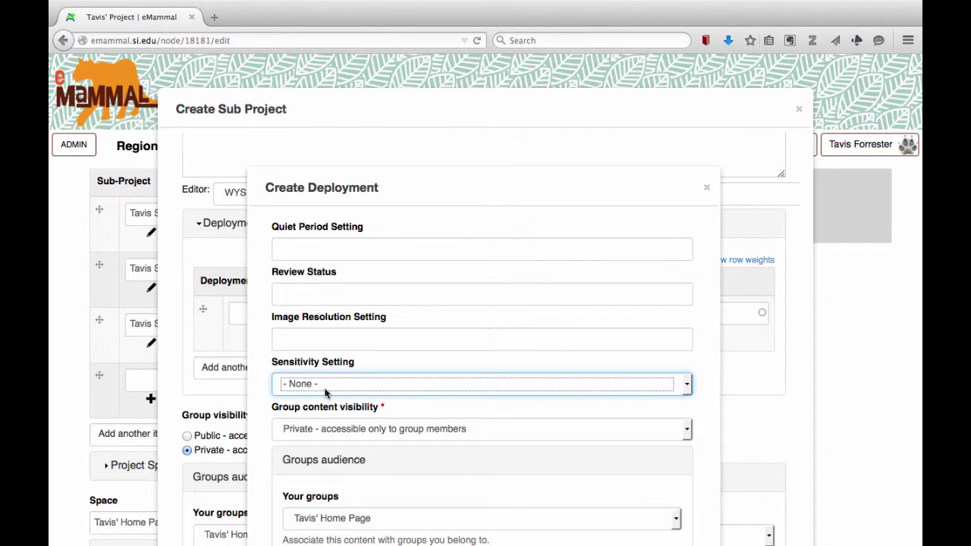
click(308, 342)
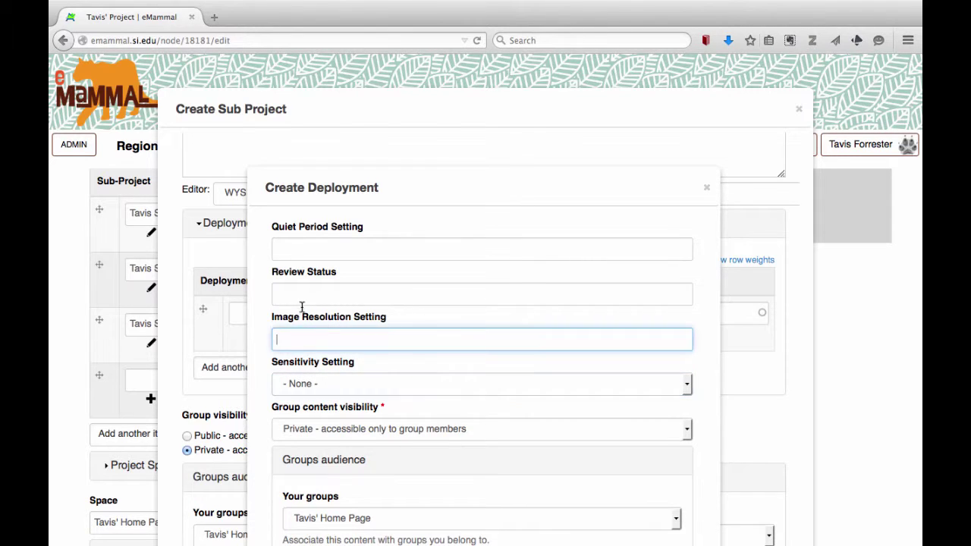
click(299, 241)
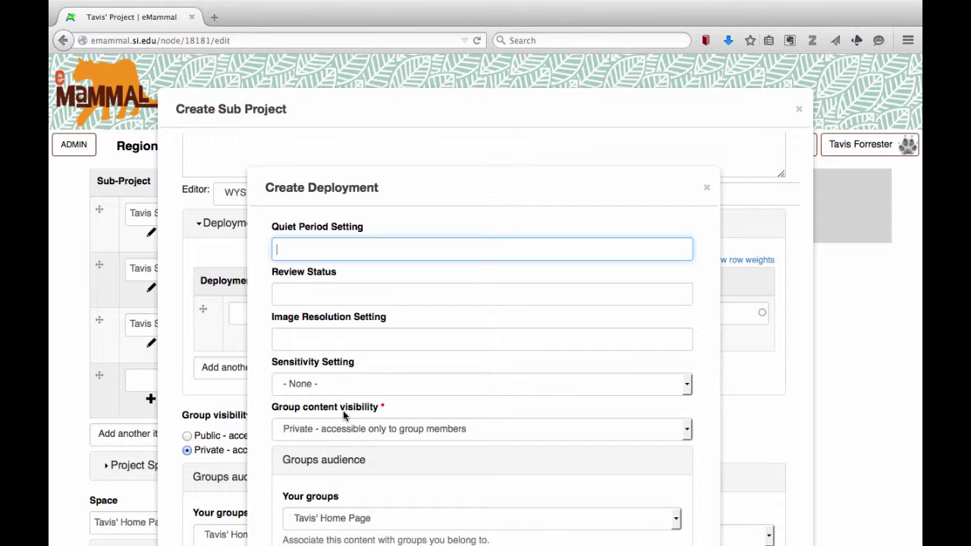
scroll(344, 415, down, 3)
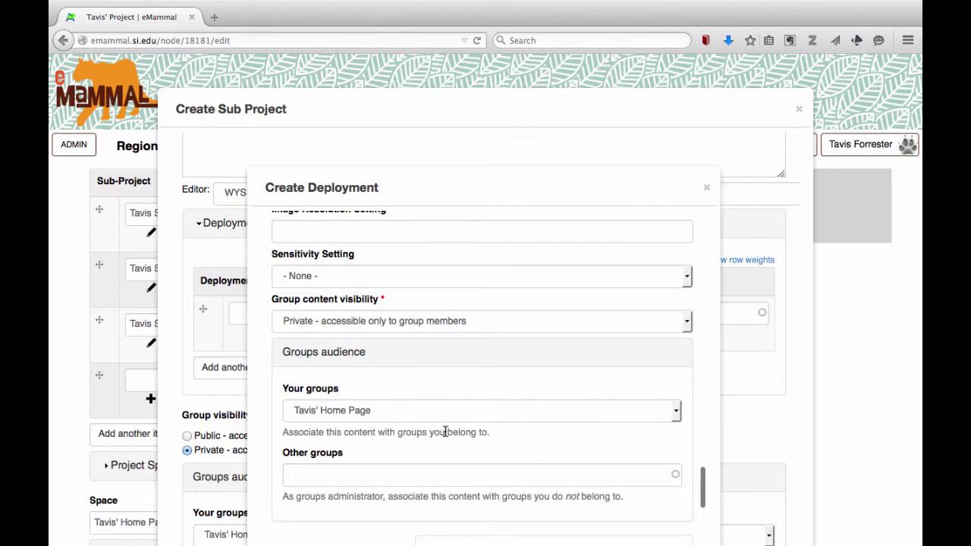
scroll(444, 429, down, 5)
scroll(446, 437, down, 8)
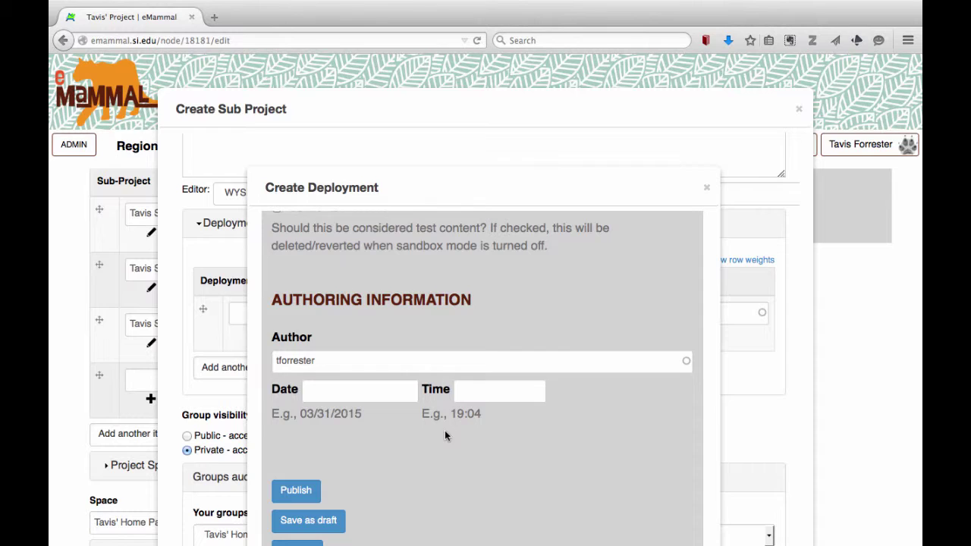
Step: Publish Tavis Deployment 20, then publish Tavis Sub-project 3 with it attached
click(294, 495)
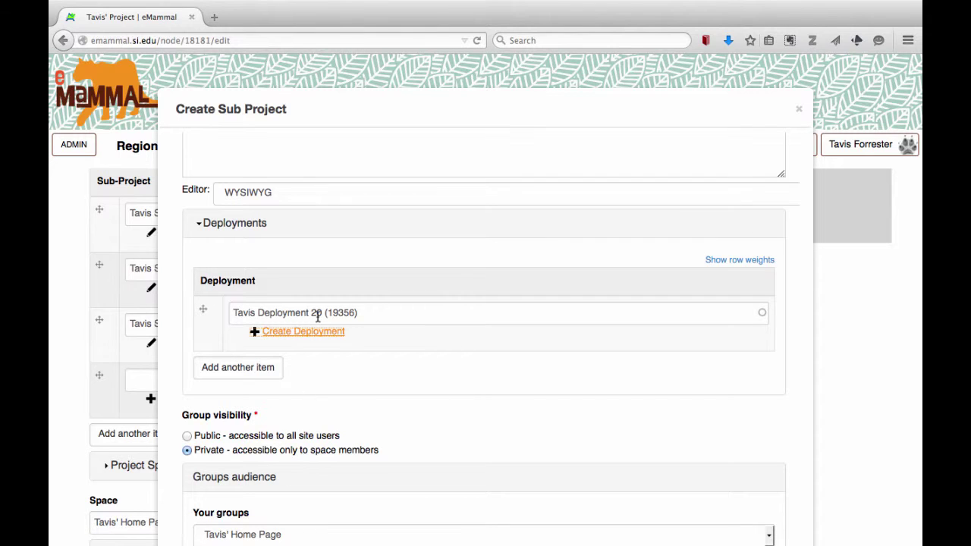
click(256, 374)
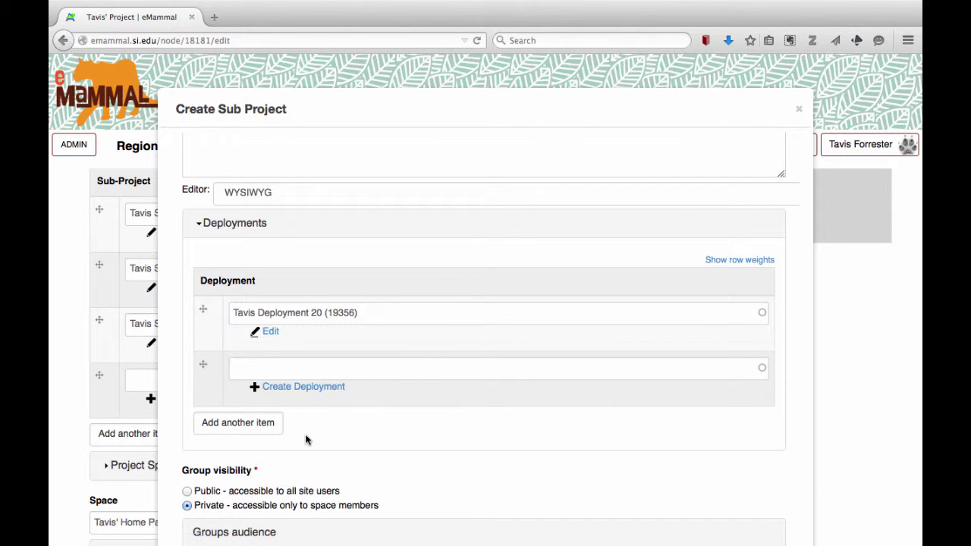
scroll(306, 437, down, 5)
scroll(306, 440, down, 10)
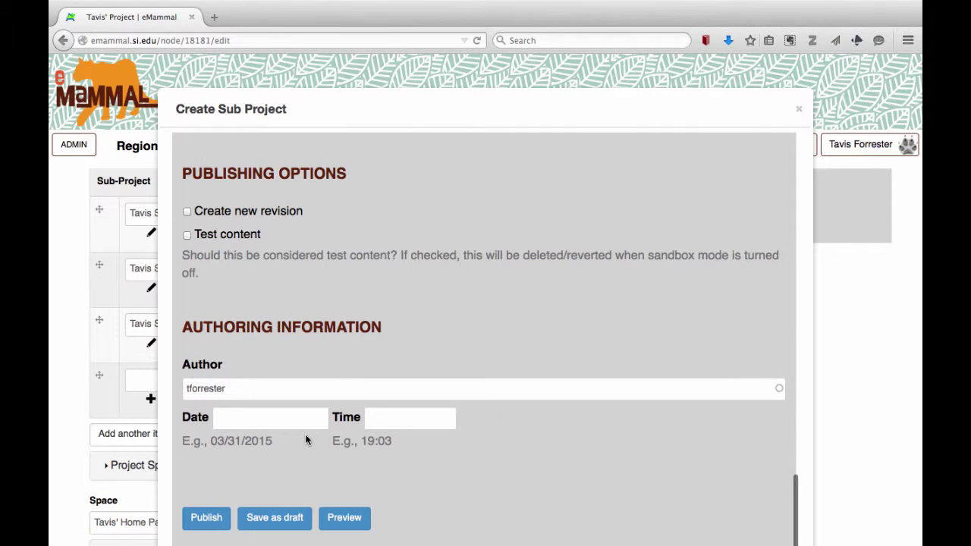
click(207, 519)
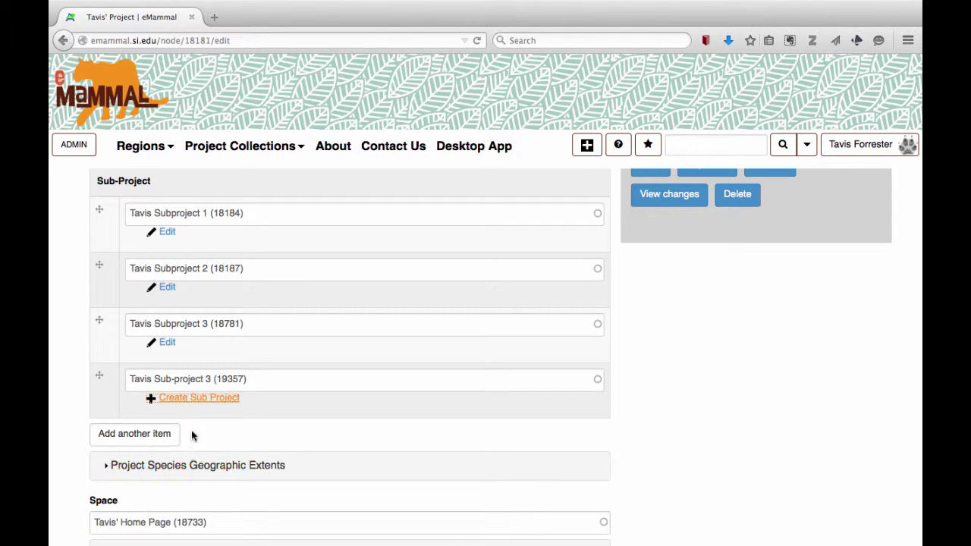
Step: Add an empty sub-project row and save Tavis' Project
click(146, 440)
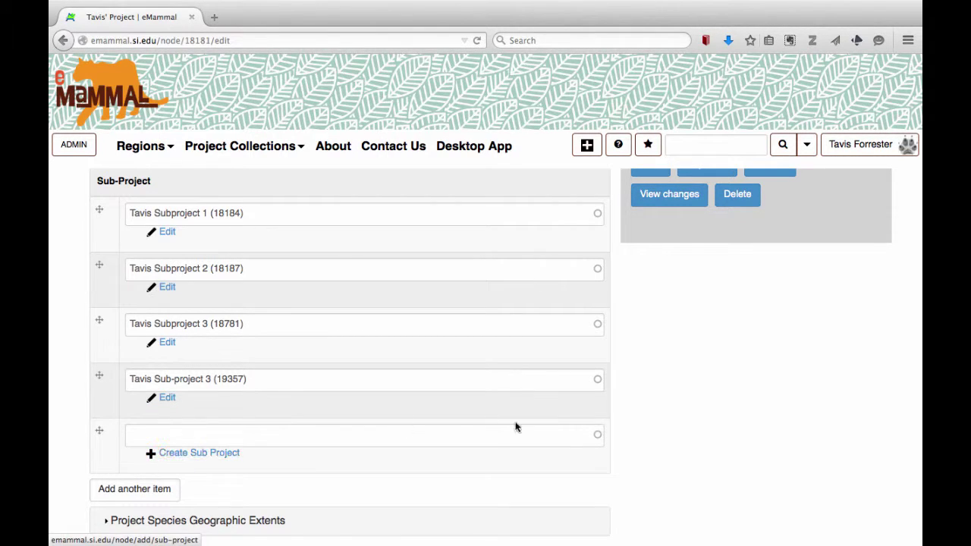
scroll(634, 415, up, 2)
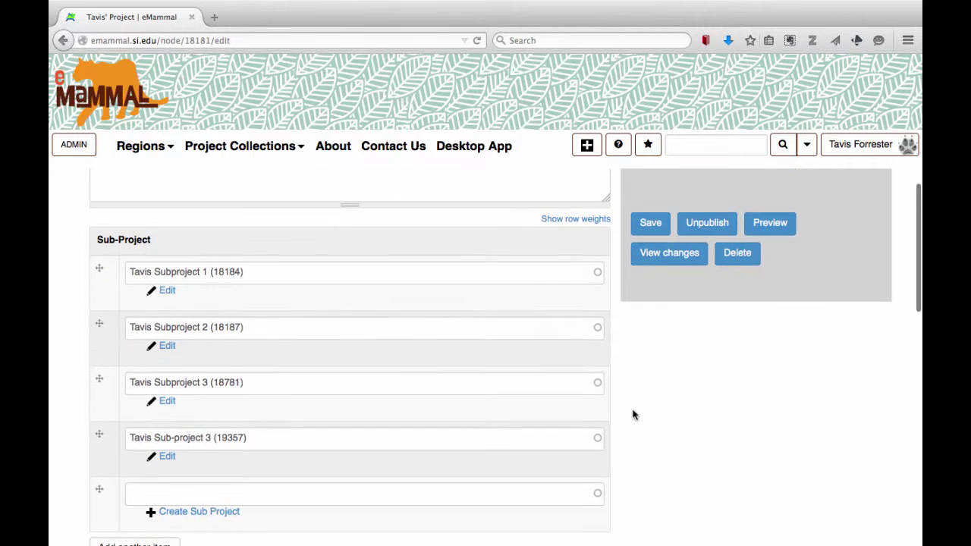
scroll(666, 256, up, 5)
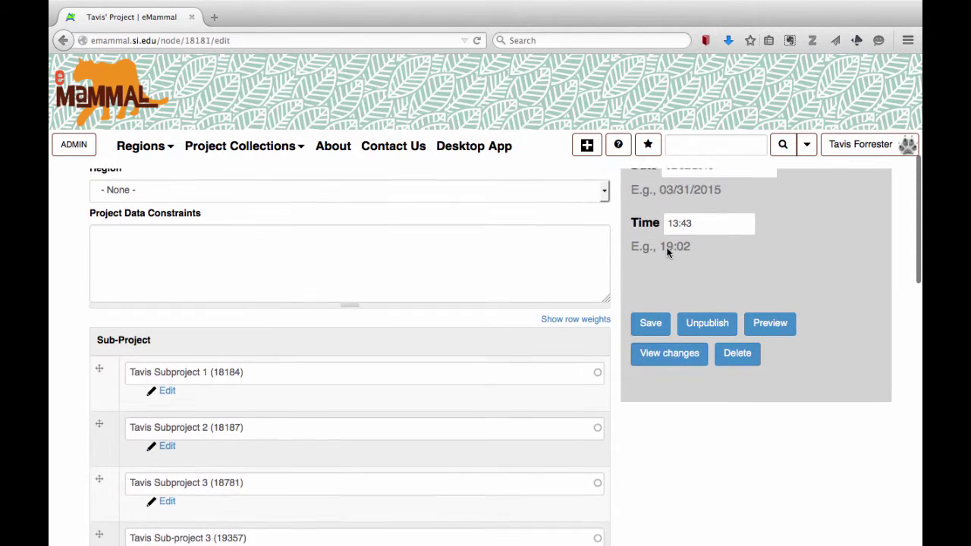
click(651, 413)
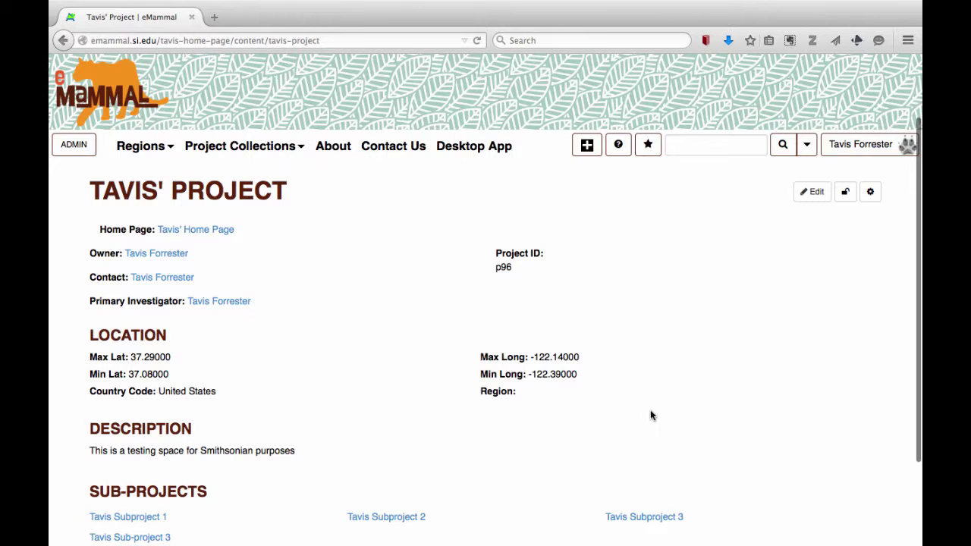
Step: Open Tavis Sub-project 3 from the project's Sub-Projects list
scroll(650, 415, down, 3)
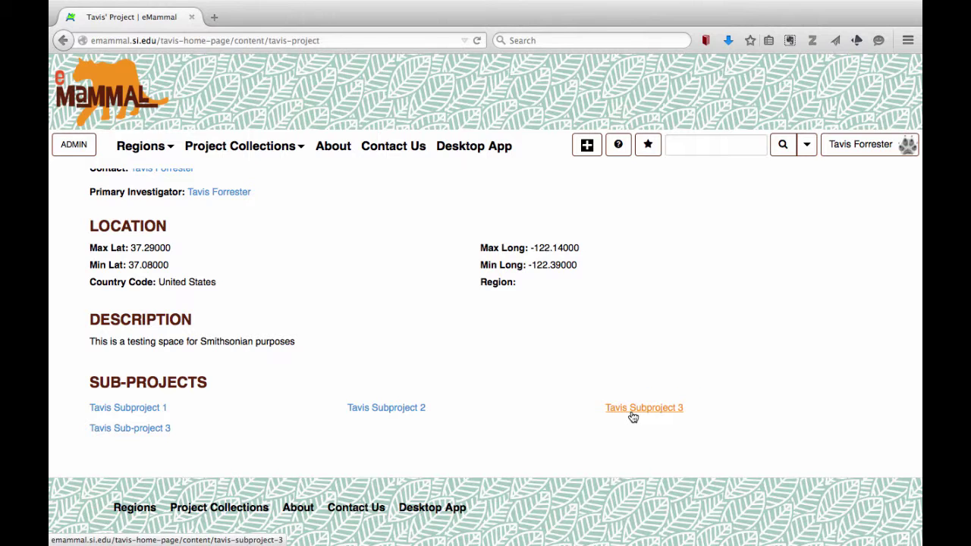
click(143, 434)
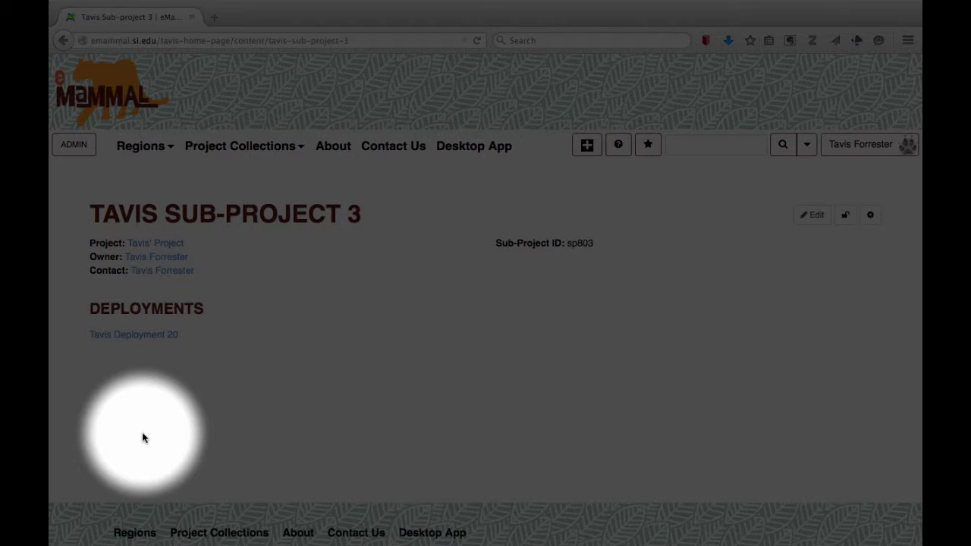
Step: Edit the sub-project and change its title from Tavis Sub-project 3 to Tavis Subproject 4
click(812, 219)
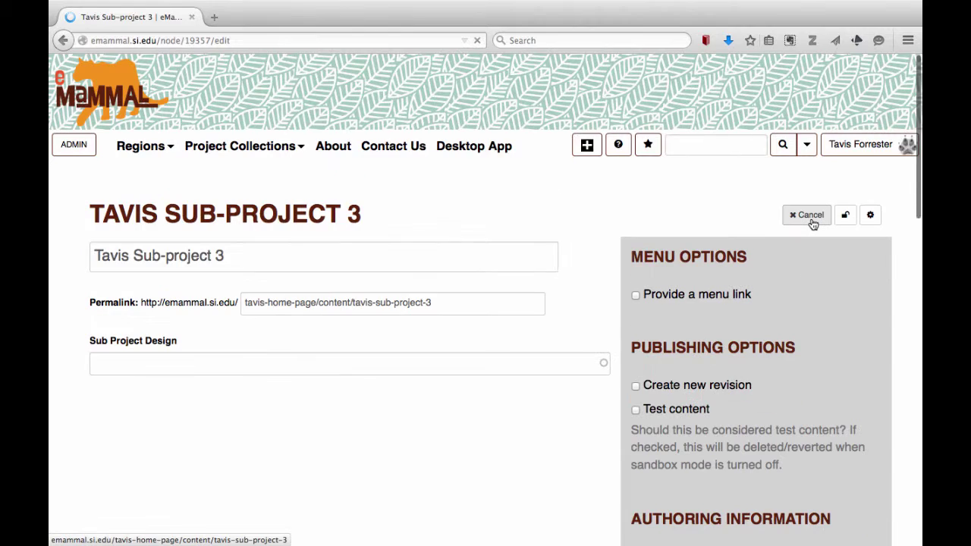
click(164, 255)
key(BackSpace)
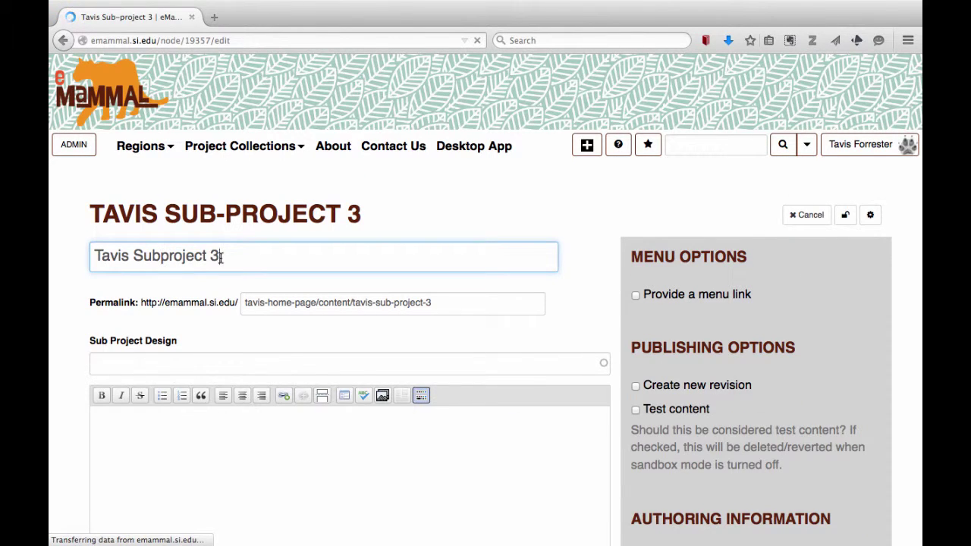
key(BackSpace)
text(4)
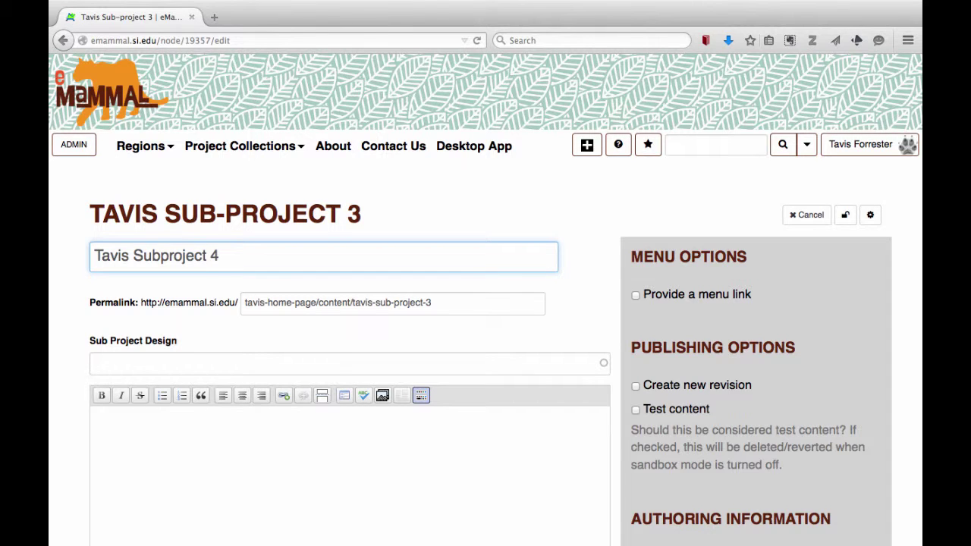
Step: Expand the Deployments list, then open and close the Create Deployment form unused
scroll(485, 342, down, 5)
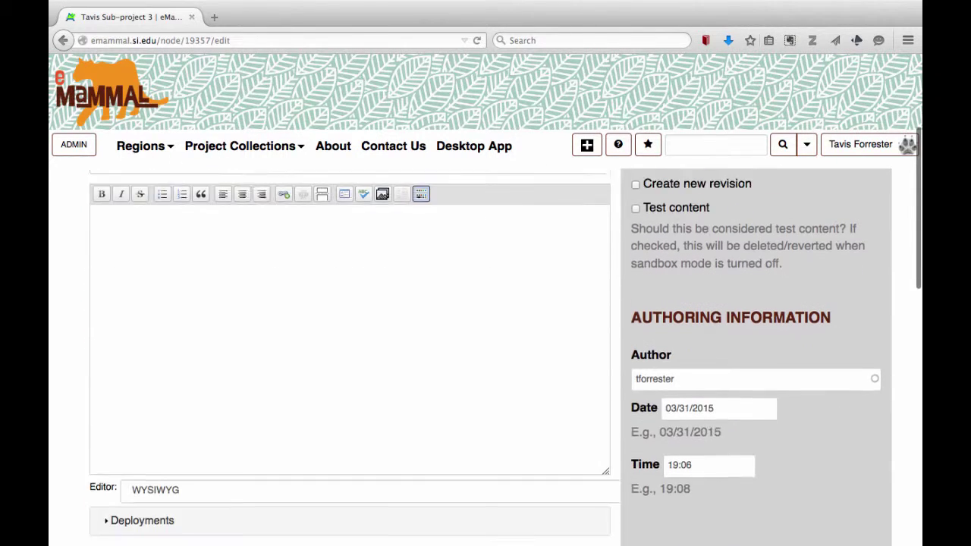
scroll(182, 304, down, 2)
click(132, 271)
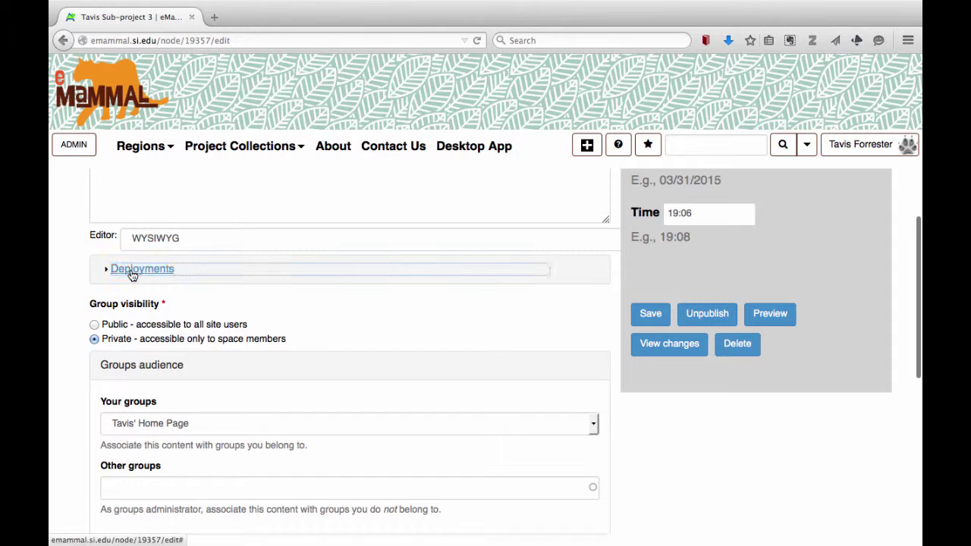
scroll(184, 357, down, 2)
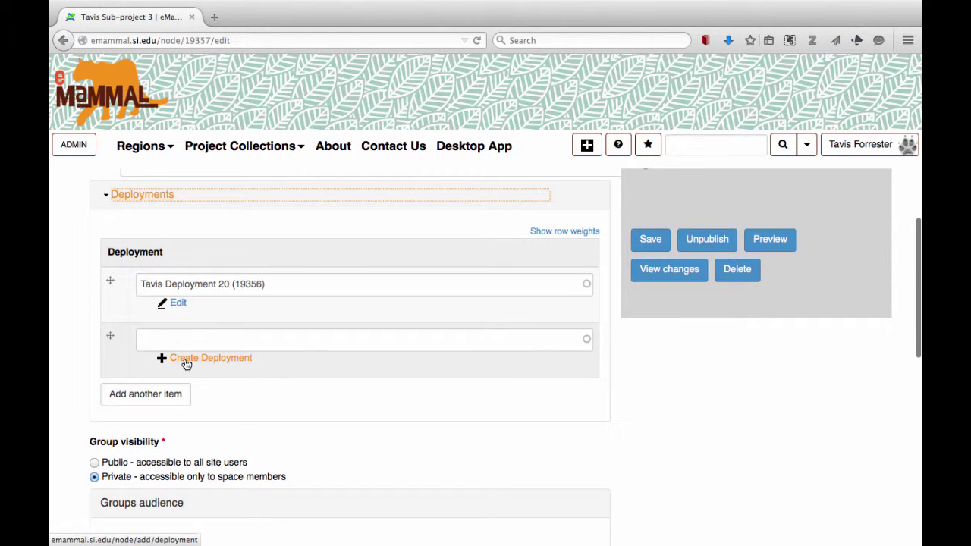
click(186, 363)
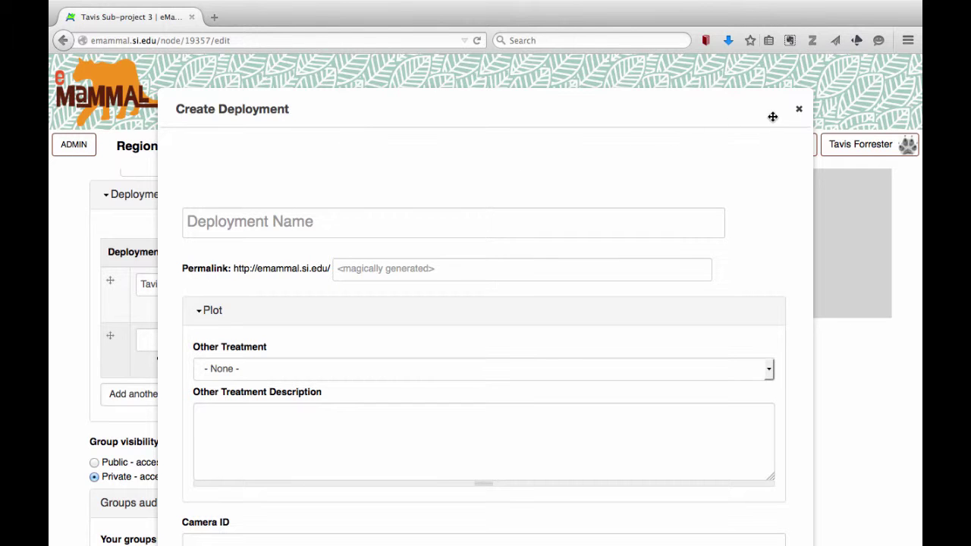
click(799, 111)
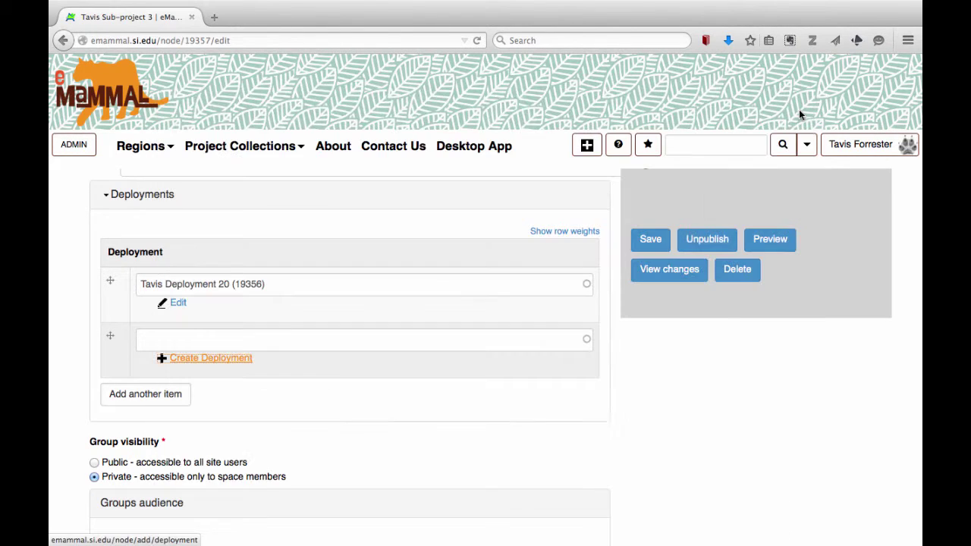
Step: Save Tavis Subproject 4 and go back to the Tavis' Project page
click(652, 243)
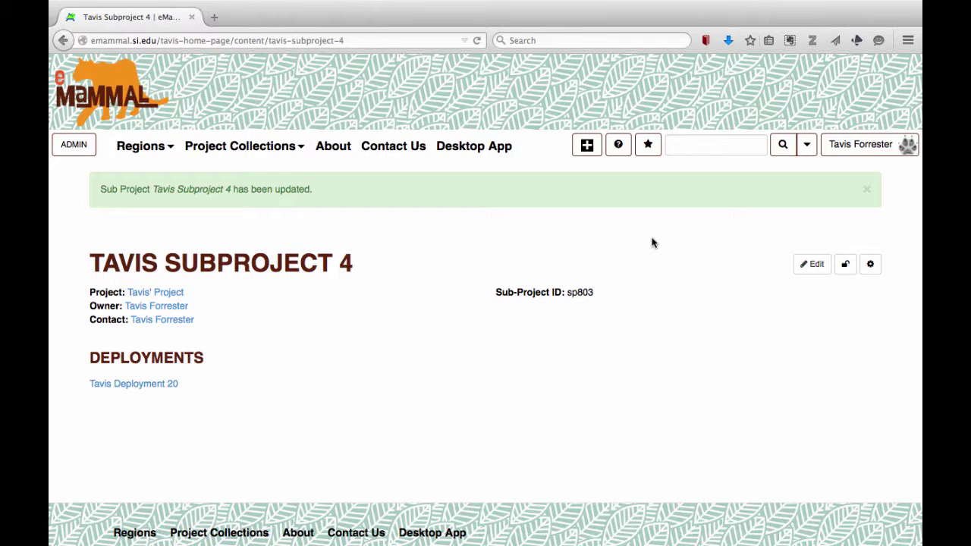
click(165, 293)
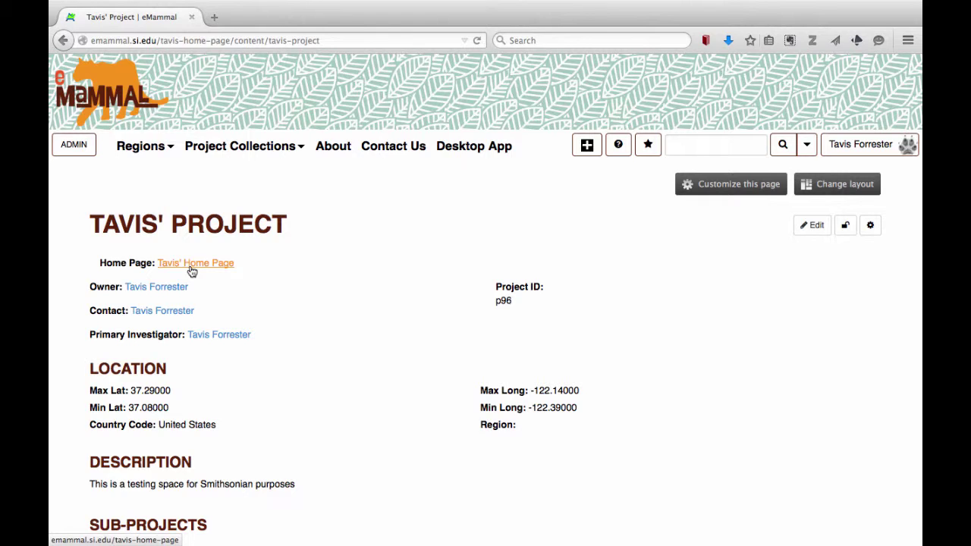
scroll(300, 379, down, 4)
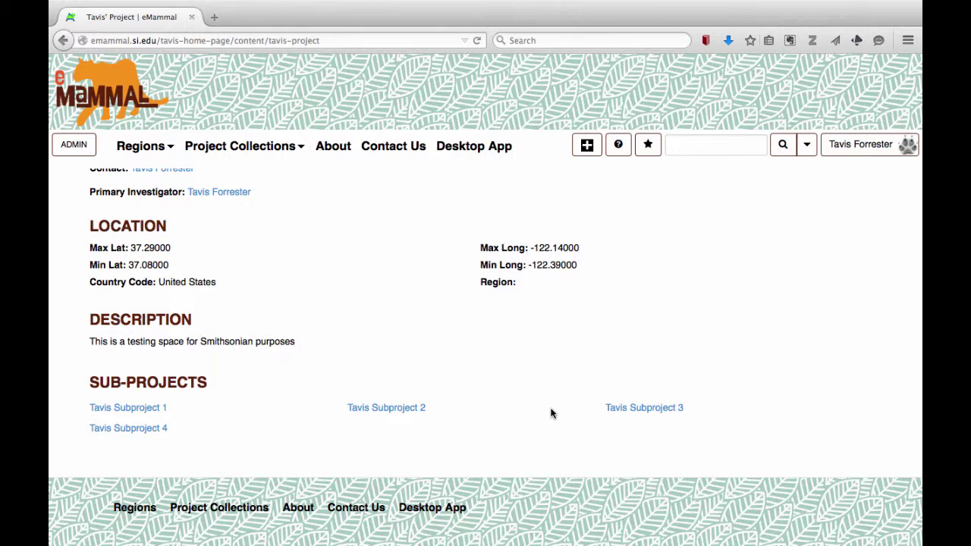
scroll(552, 413, up, 4)
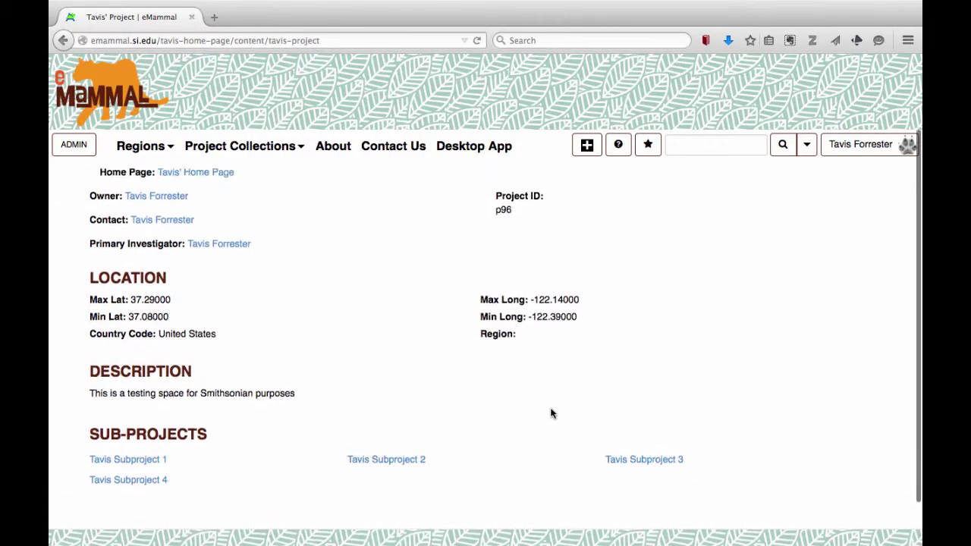